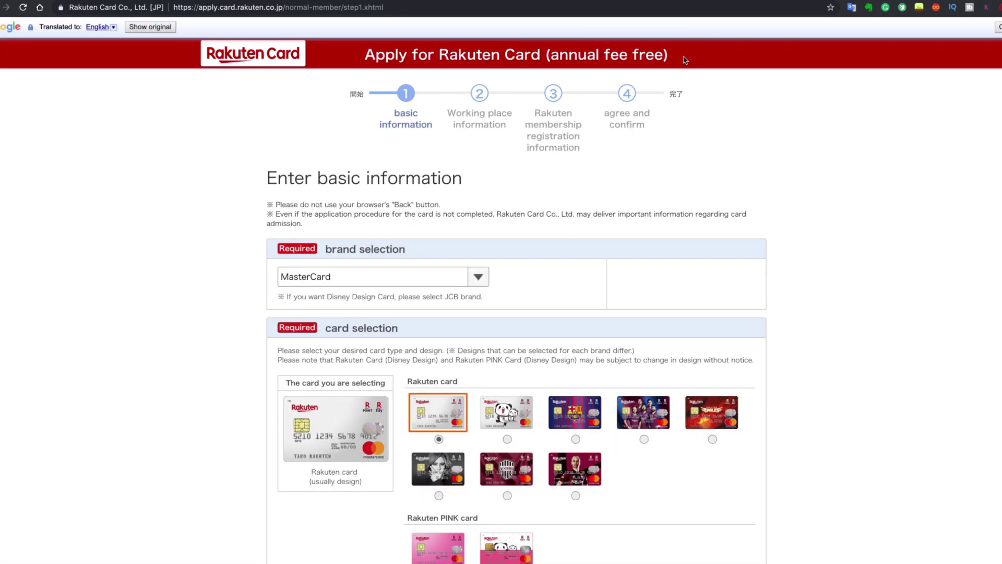
# Review the English-translated basic-information page showing MasterCard and the standard card design.
pyautogui.scroll(-3, 379, 230)
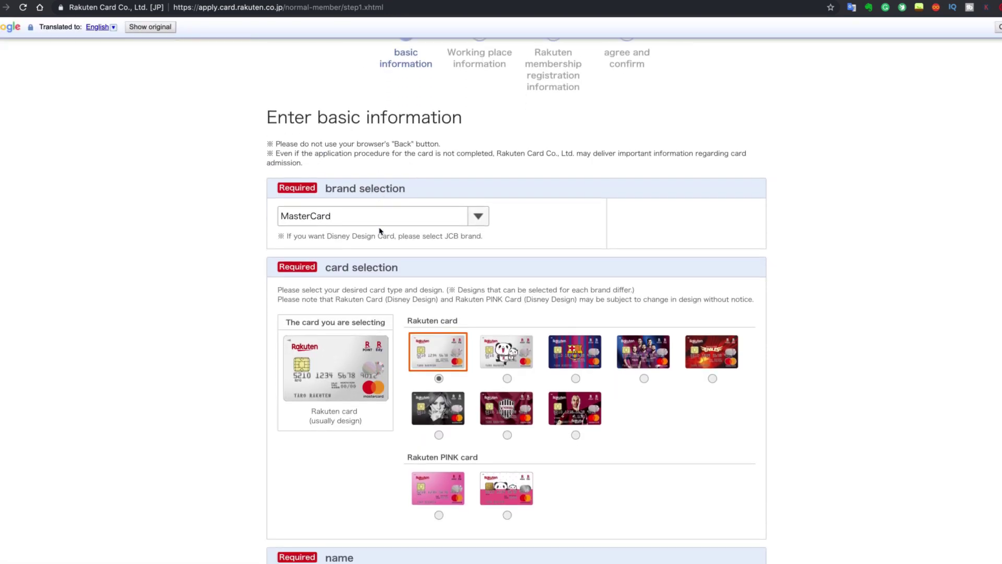
pyautogui.scroll(3, 380, 230)
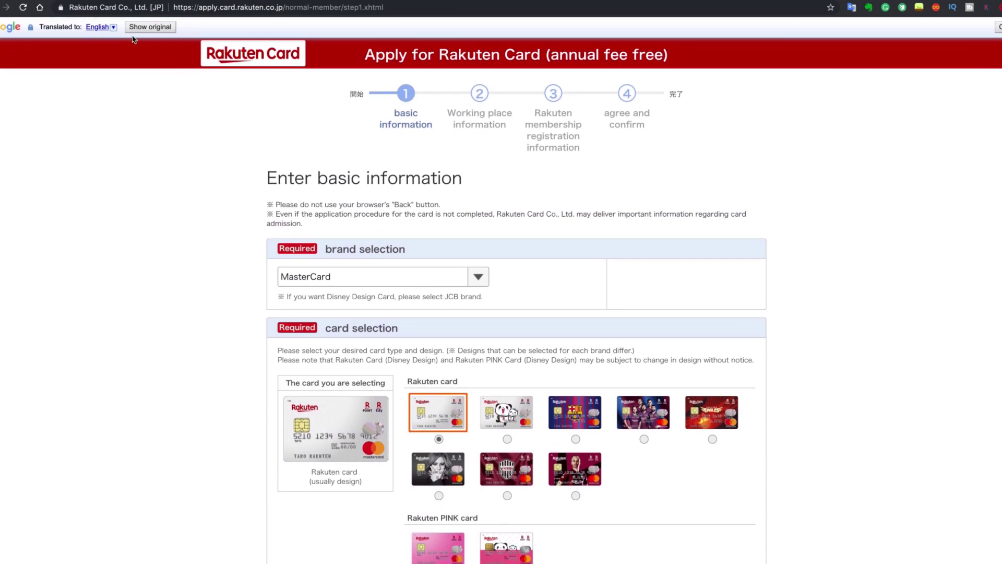
# Switch the page back to the original Japanese and keep MasterCard as the card brand.
pyautogui.click(146, 29)
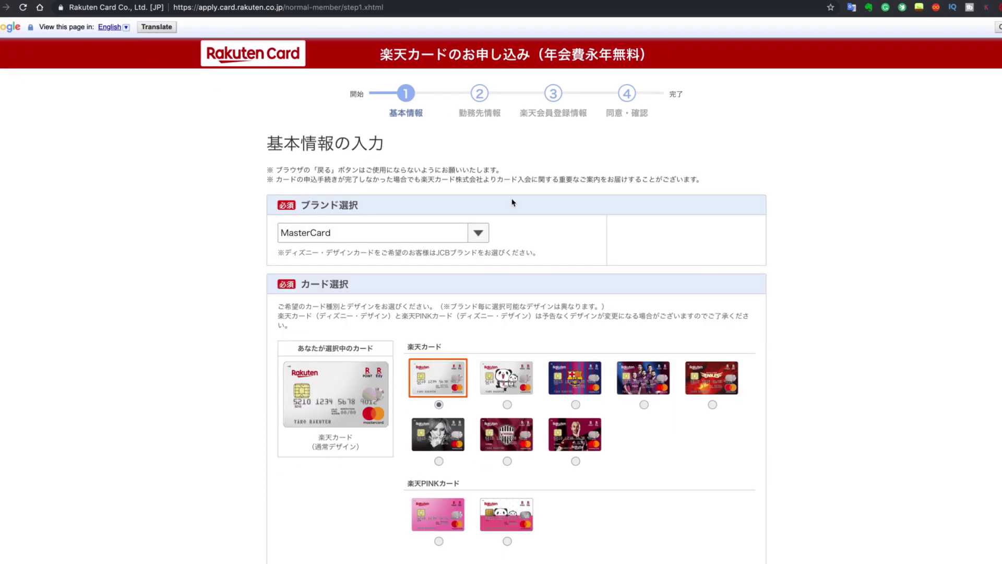
pyautogui.click(483, 236)
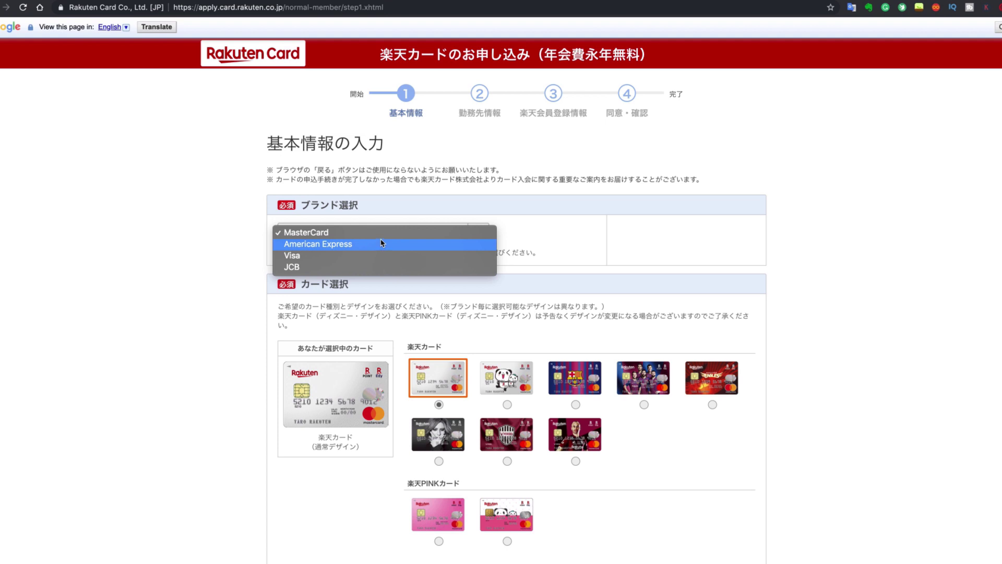
pyautogui.press('Up')
pyautogui.press('Return')
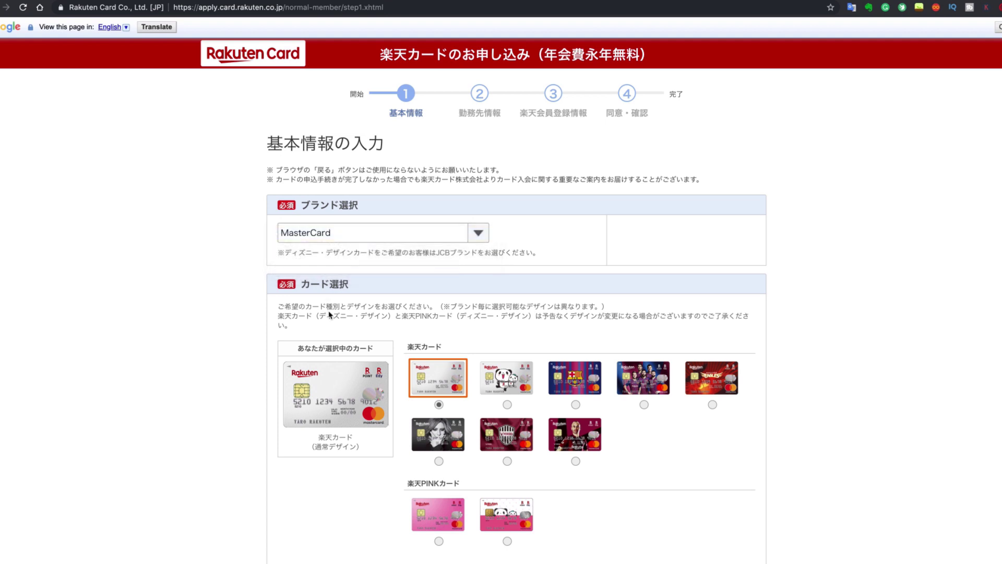
# Try the panda, FC Barcelona, player-portrait and pink designs, then pick the standard Rakuten design.
pyautogui.scroll(-5, 504, 322)
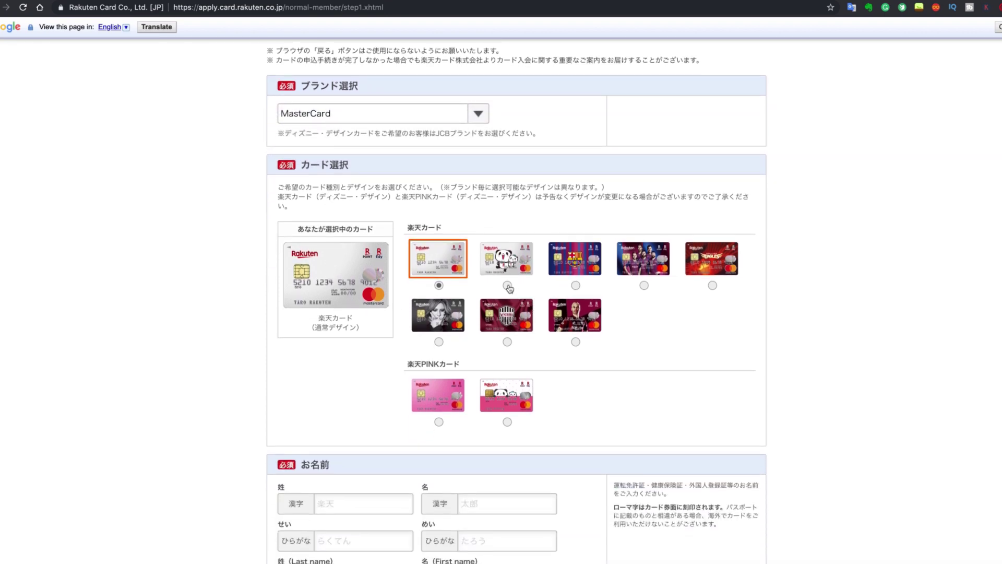
pyautogui.click(506, 287)
pyautogui.scroll(-1, 580, 287)
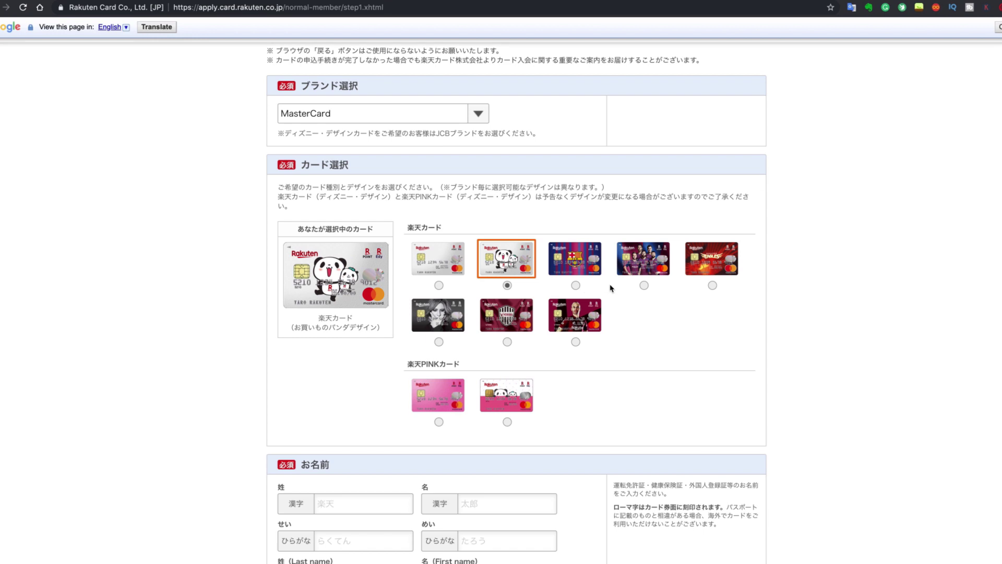
pyautogui.click(643, 286)
pyautogui.click(576, 342)
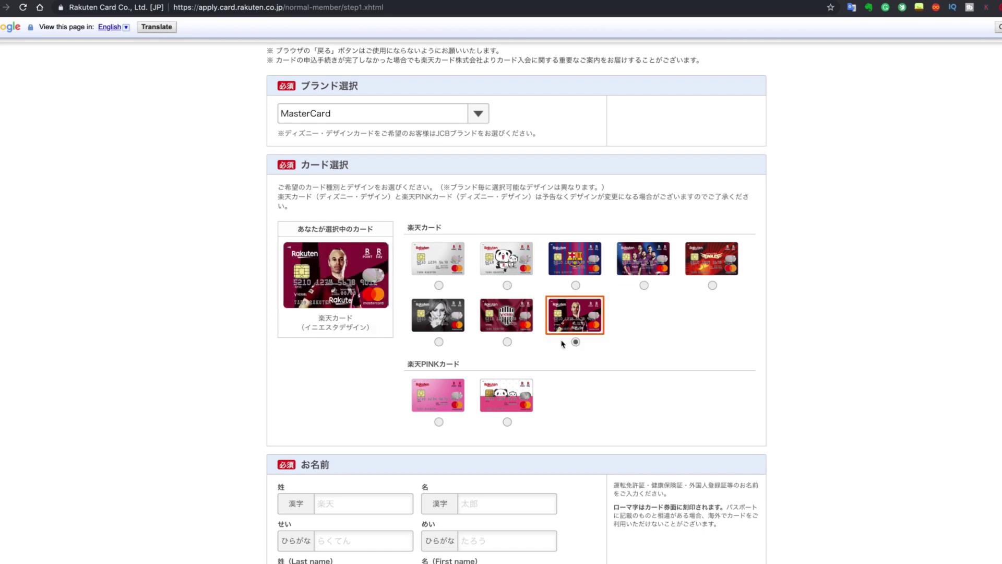
pyautogui.click(439, 423)
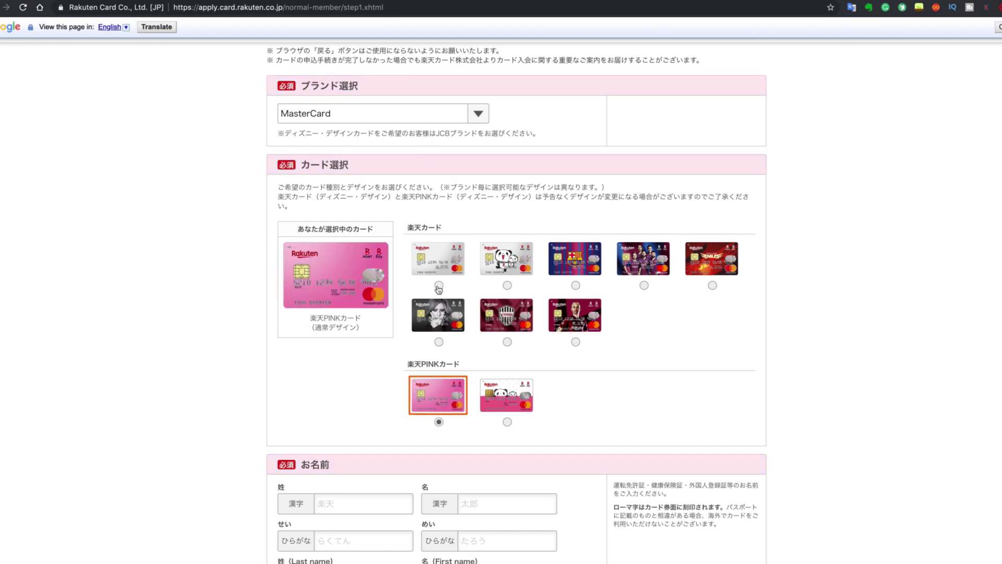
pyautogui.click(439, 285)
pyautogui.scroll(-5, 352, 387)
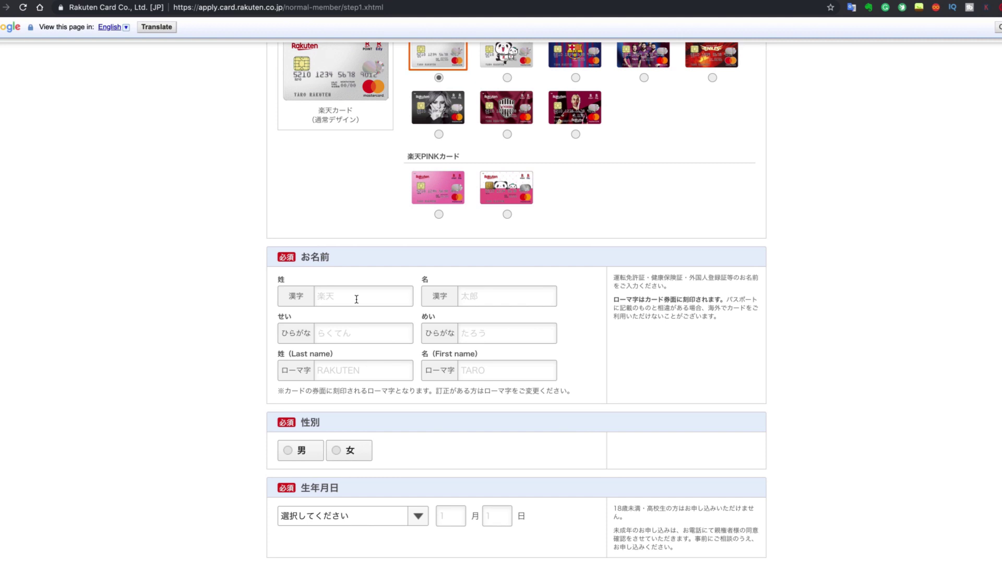
# Enter the applicant's surname and given name in the kanji name fields.
pyautogui.click(357, 299)
pyautogui.write('Ro')
pyautogui.press('BackSpace')
pyautogui.press('BackSpace')
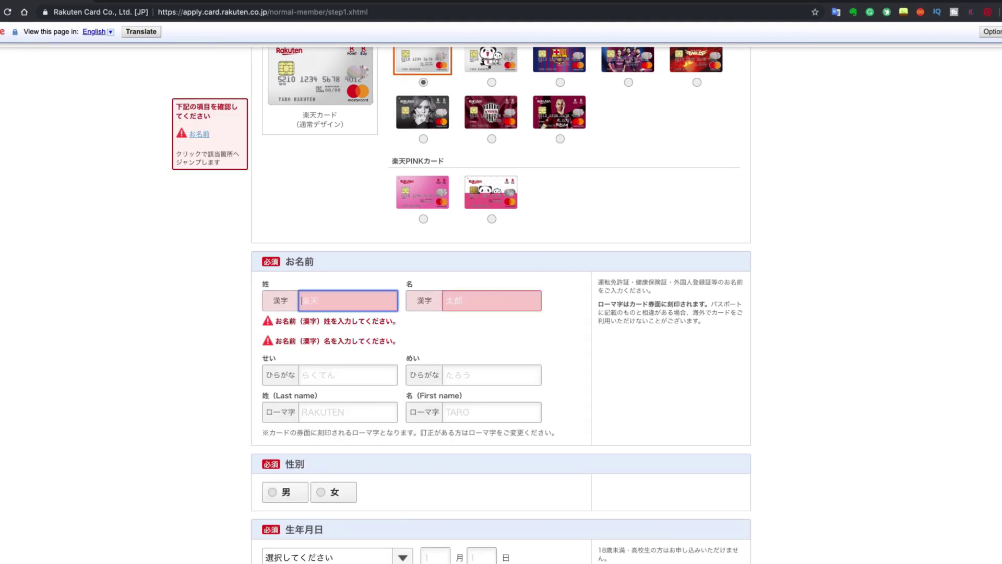
pyautogui.click(491, 300)
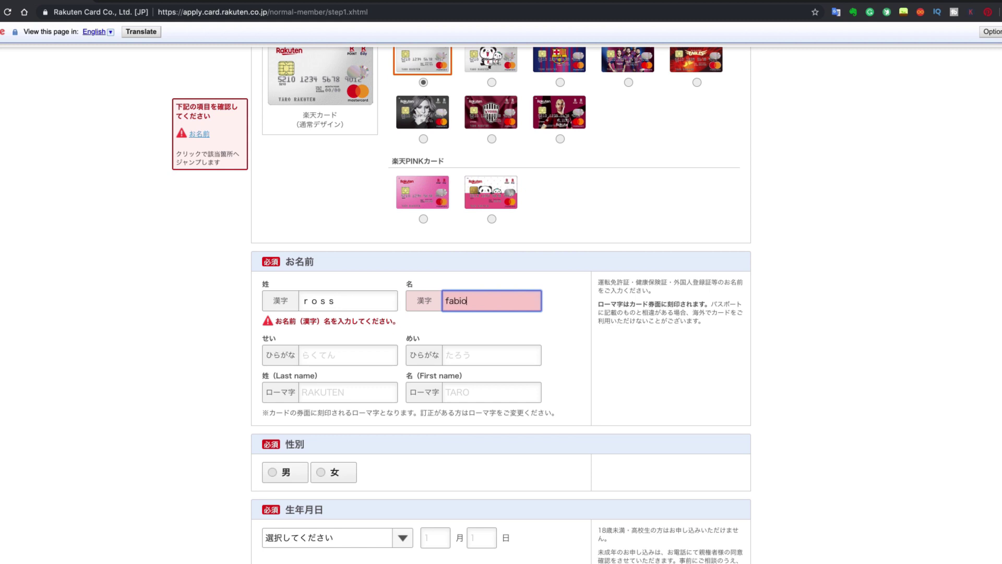
# Enter the surname and given-name readings in hiragana using Japanese kana input.
pyautogui.click(321, 360)
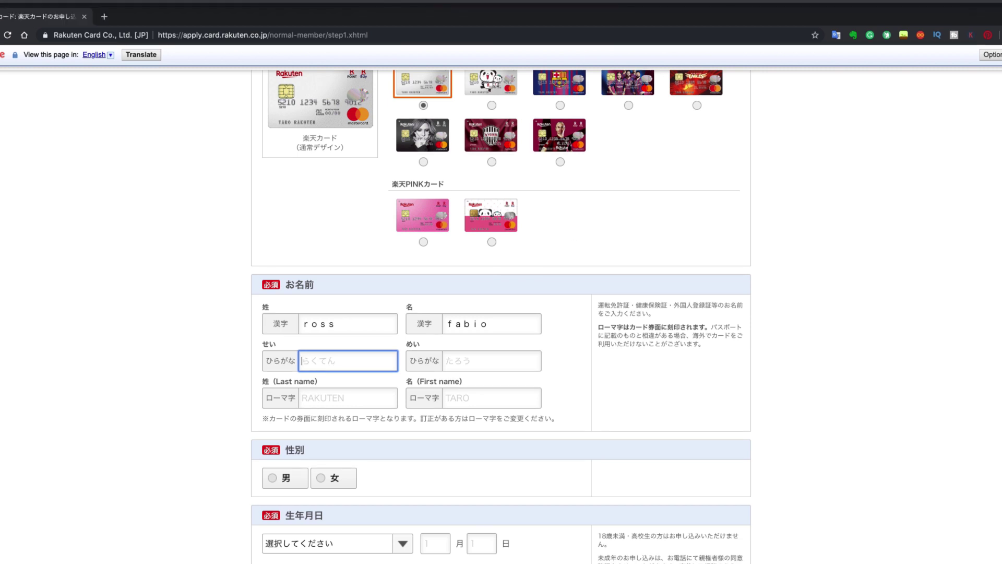
pyautogui.click(830, 5)
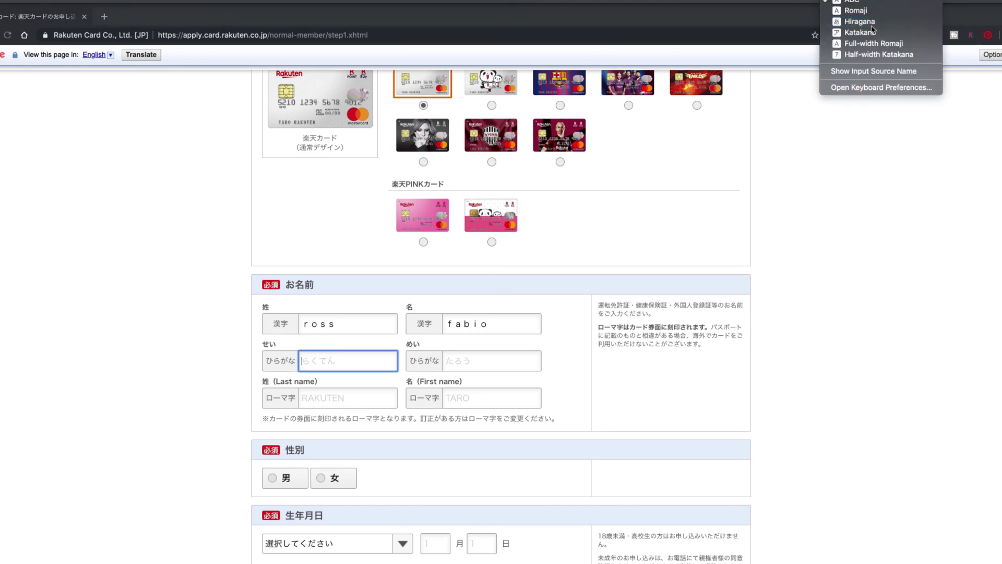
pyautogui.click(623, 239)
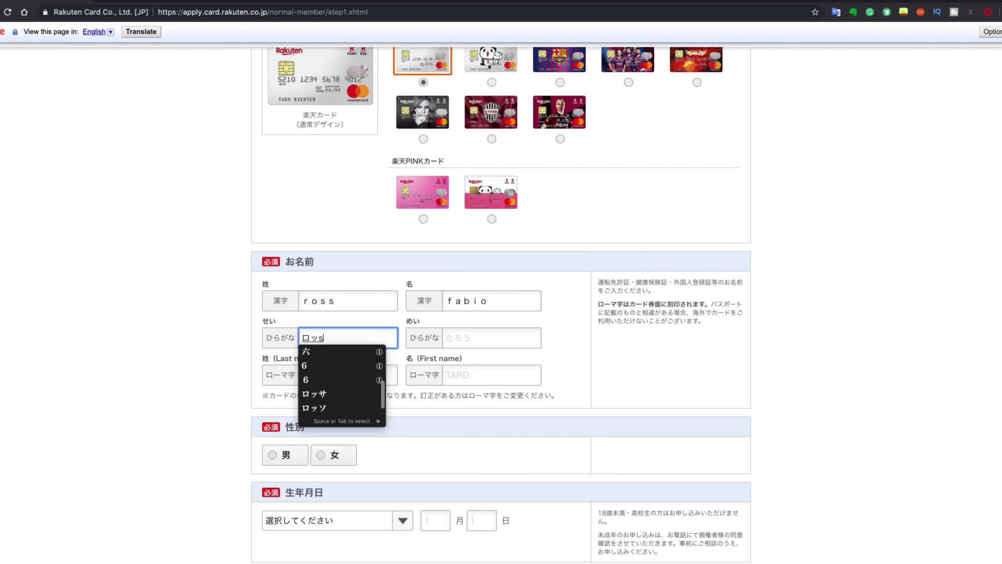
pyautogui.click(320, 394)
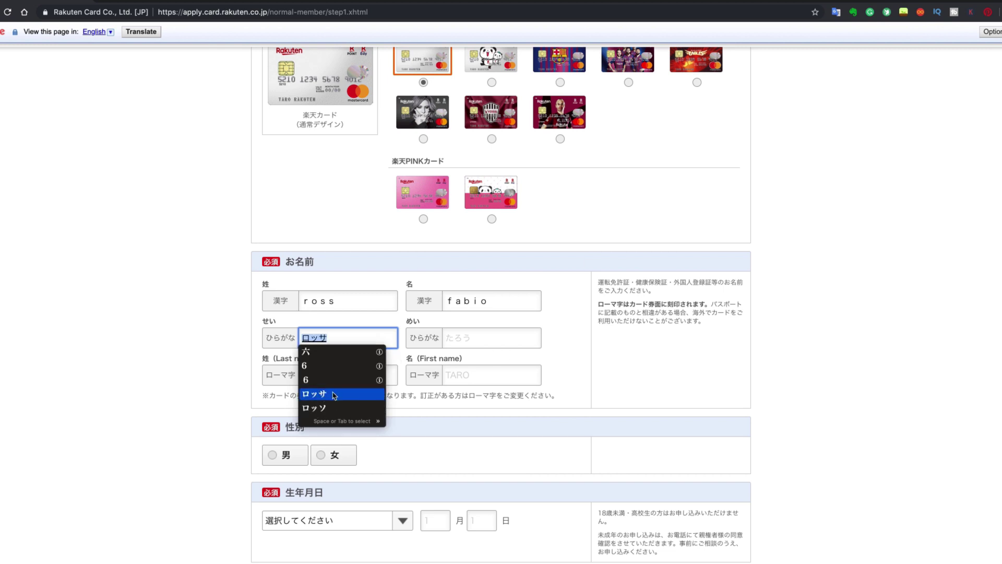
pyautogui.click(459, 339)
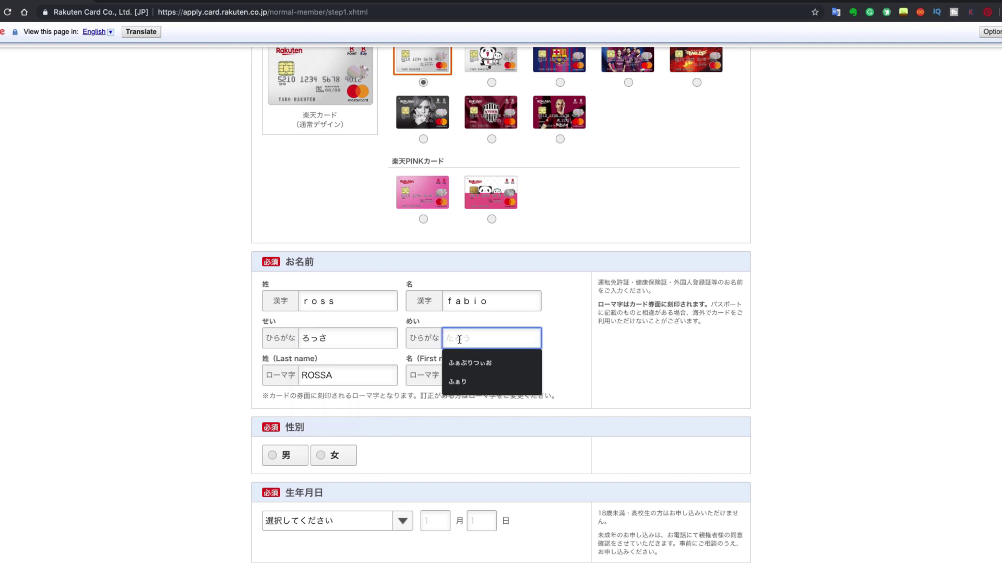
pyautogui.press('space')
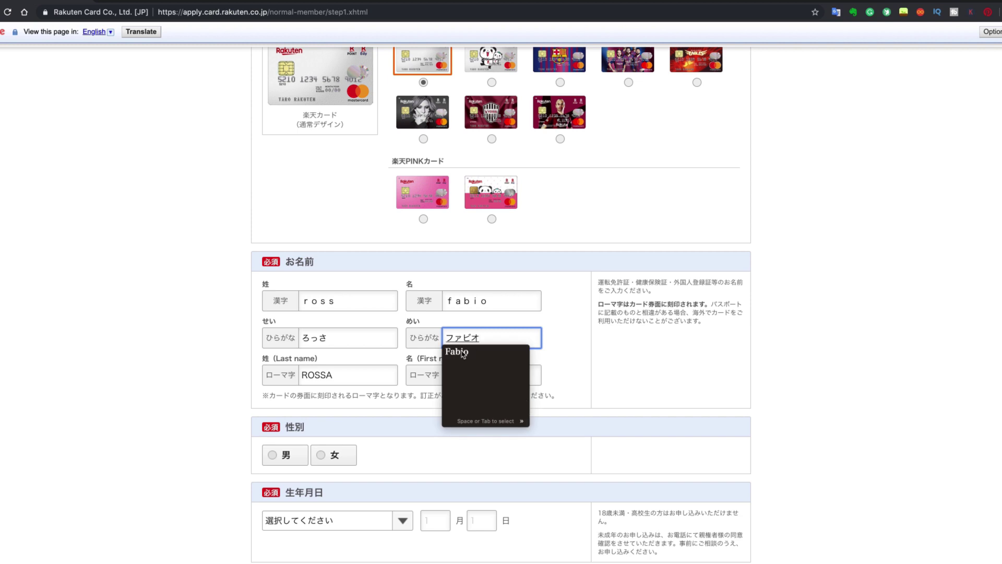
pyautogui.press('Return')
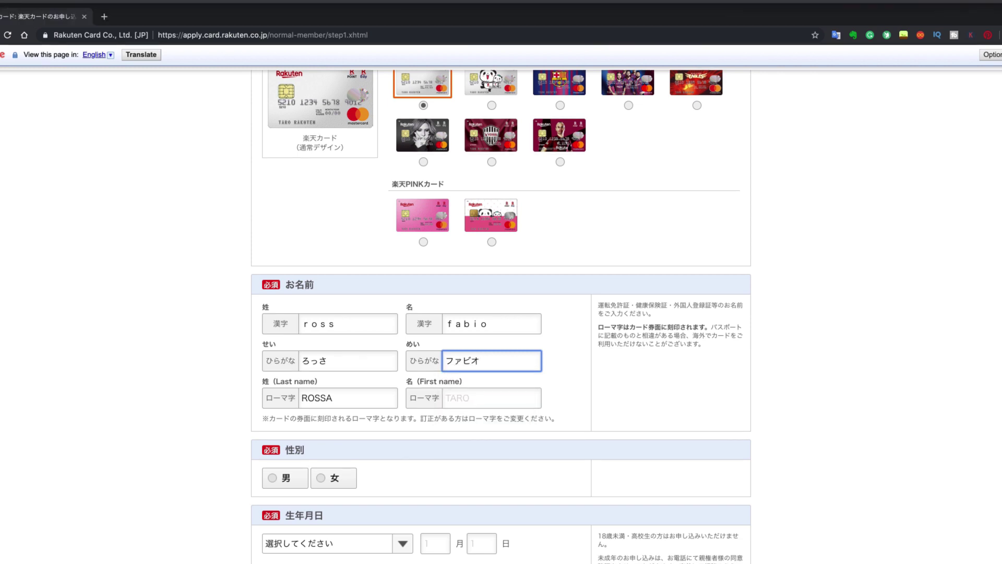
pyautogui.click(830, 6)
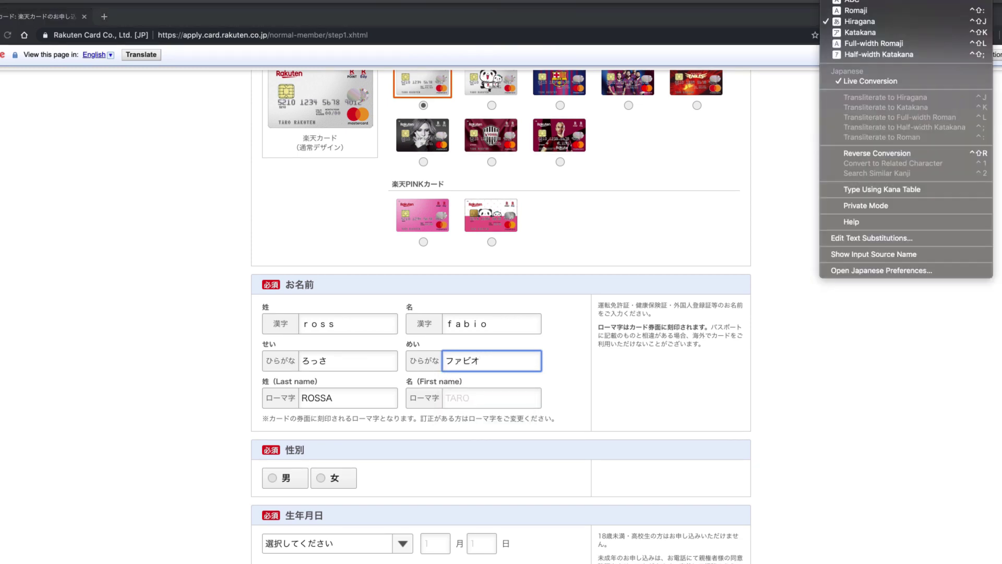
pyautogui.click(859, 11)
# Correct the romaji surname and given name fields.
pyautogui.click(334, 398)
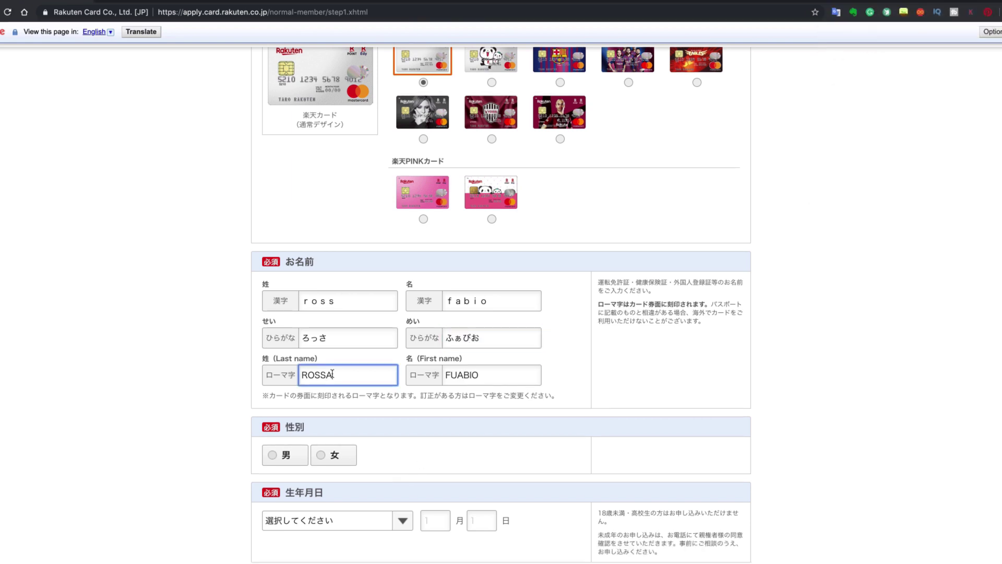
pyautogui.press('BackSpace')
pyautogui.doubleClick(497, 373)
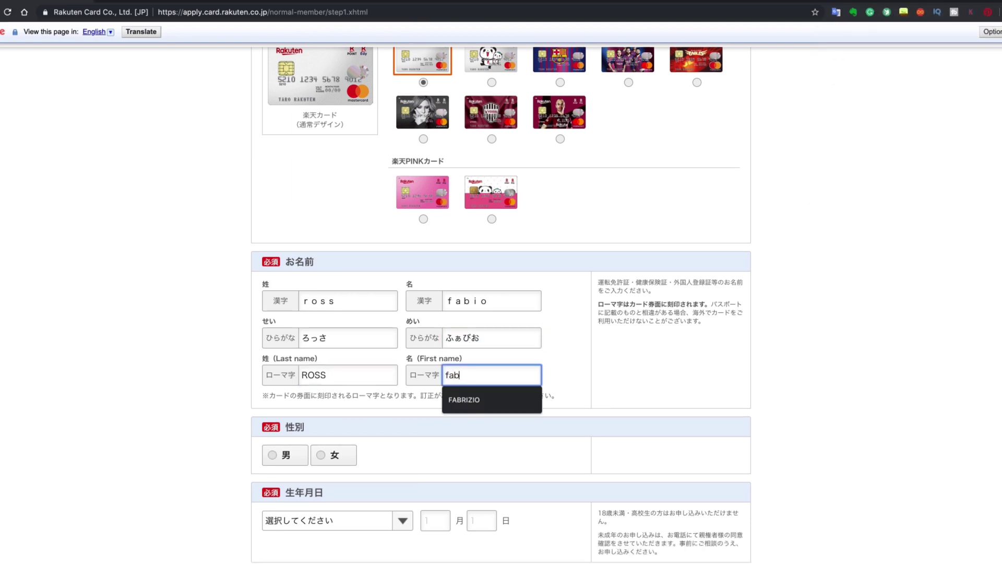
pyautogui.click(472, 441)
pyautogui.scroll(-5, 471, 441)
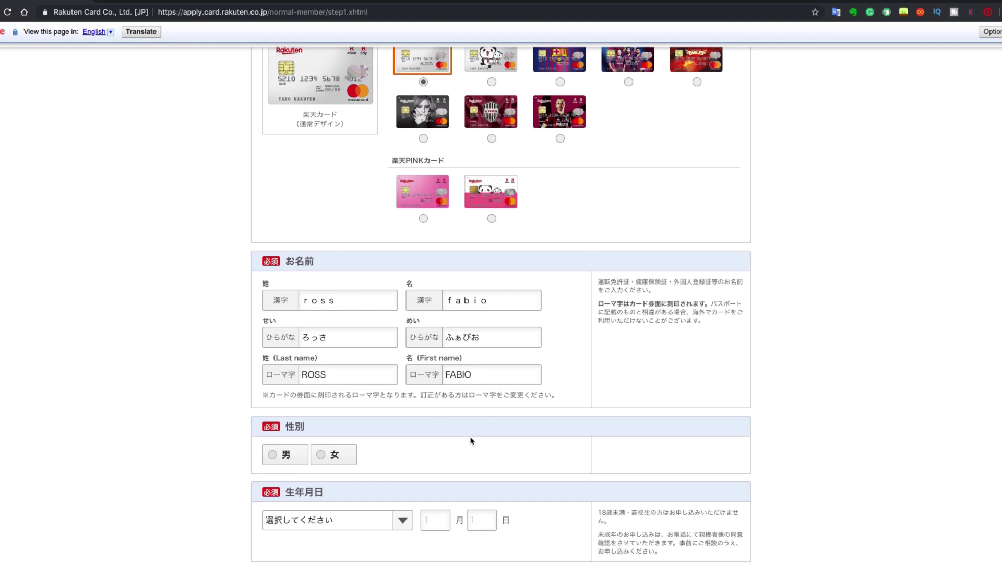
pyautogui.click(285, 298)
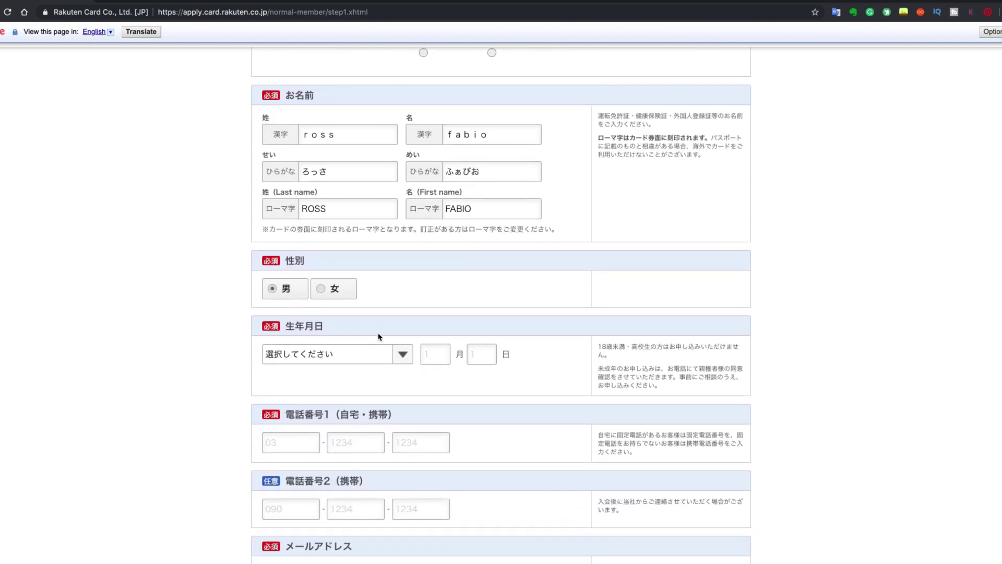
pyautogui.scroll(-1, 380, 338)
pyautogui.click(404, 323)
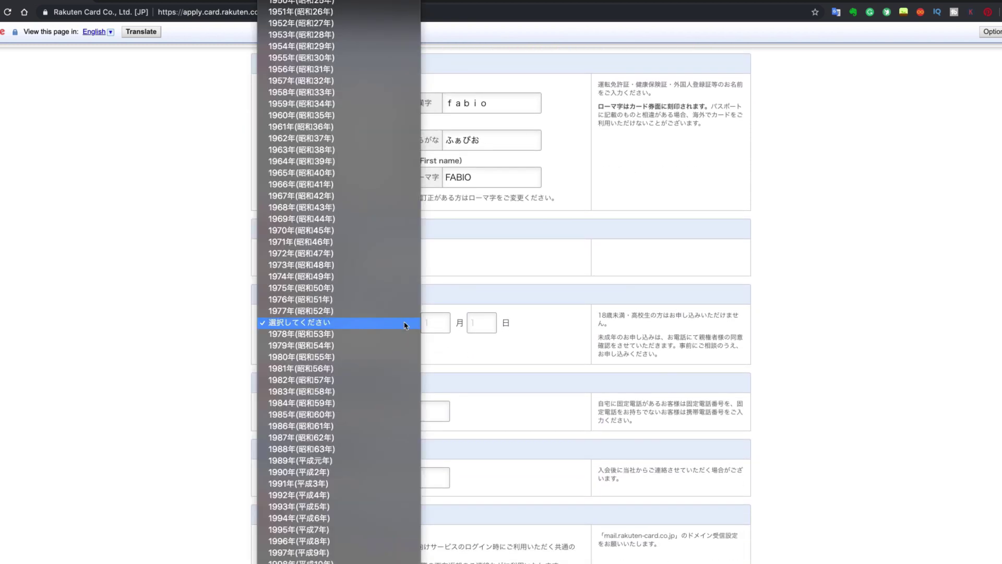
pyautogui.click(336, 440)
pyautogui.click(438, 330)
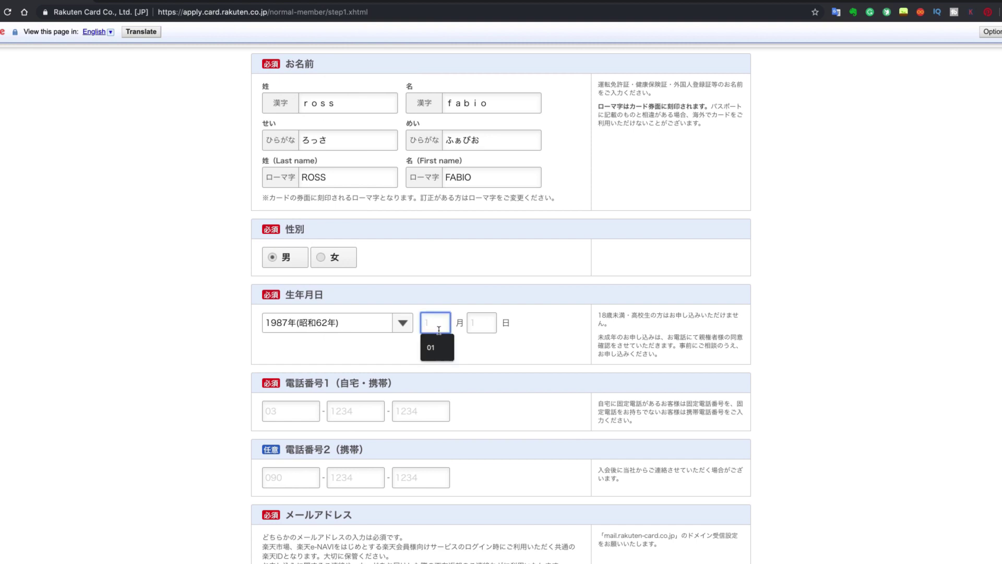
pyautogui.write('02')
pyautogui.click(481, 323)
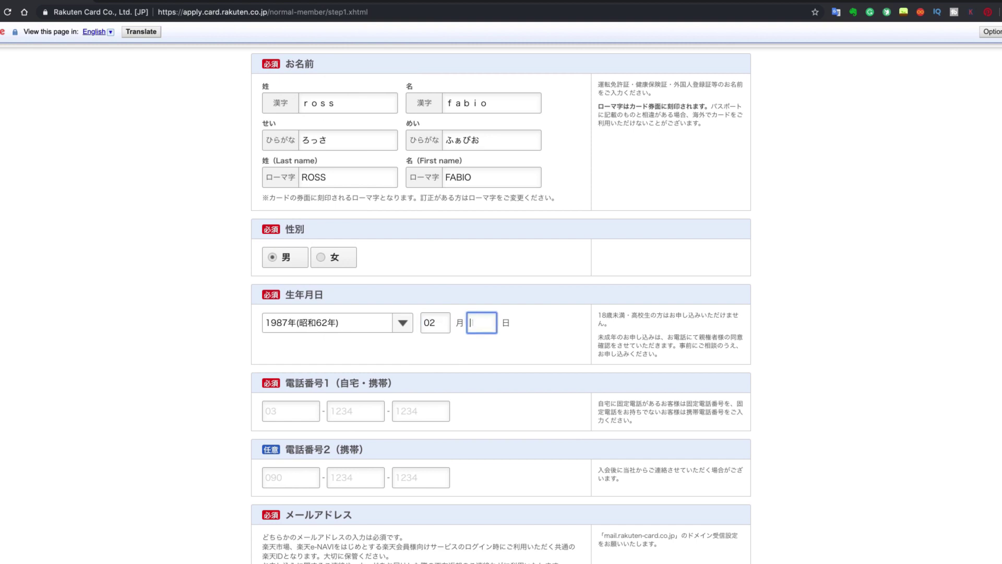
pyautogui.write('20')
# Fill in the three parts of the applicant's main phone number.
pyautogui.click(298, 407)
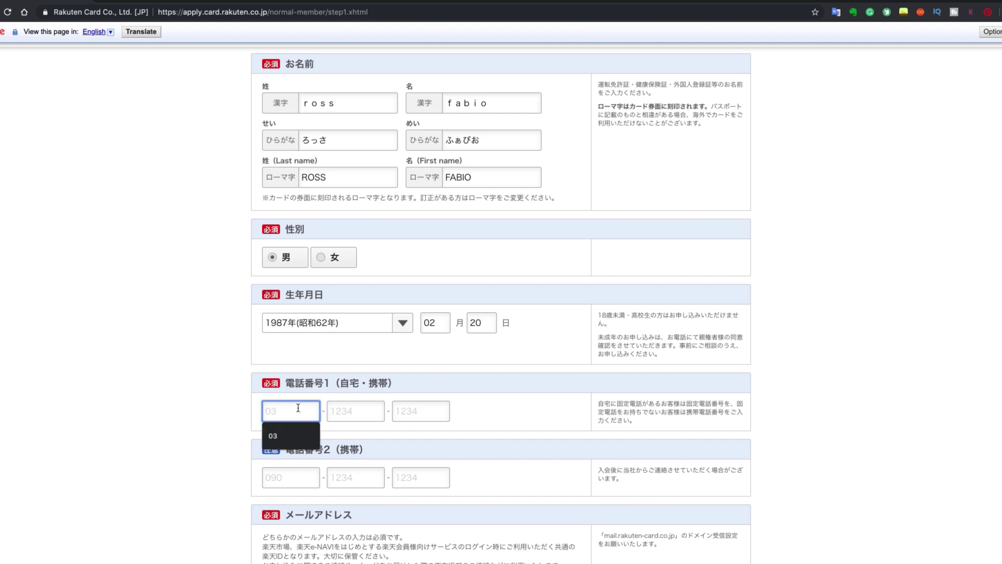
pyautogui.write('03')
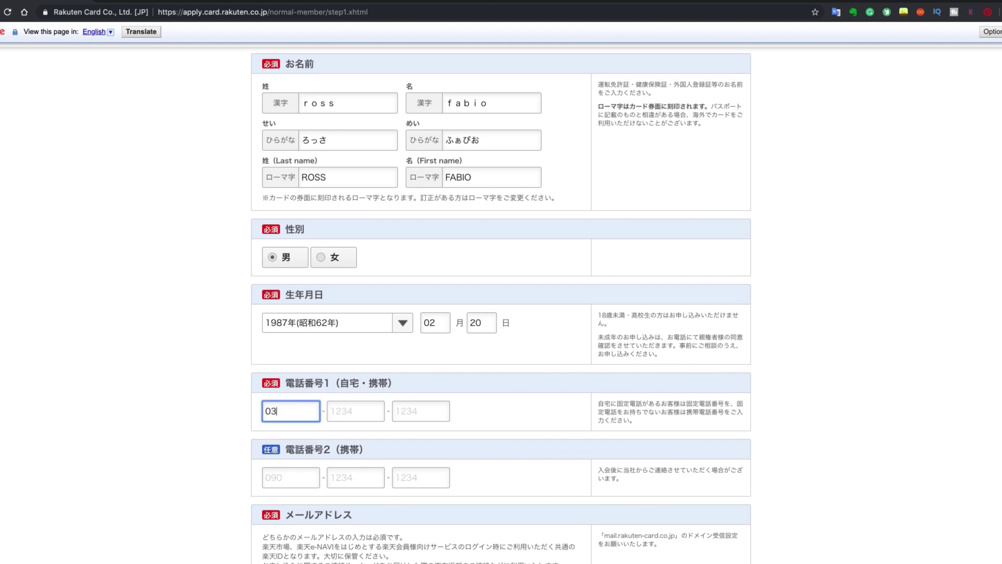
pyautogui.write('12')
pyautogui.press('BackSpace')
pyautogui.press('BackSpace')
pyautogui.press('Tab')
pyautogui.write('1234')
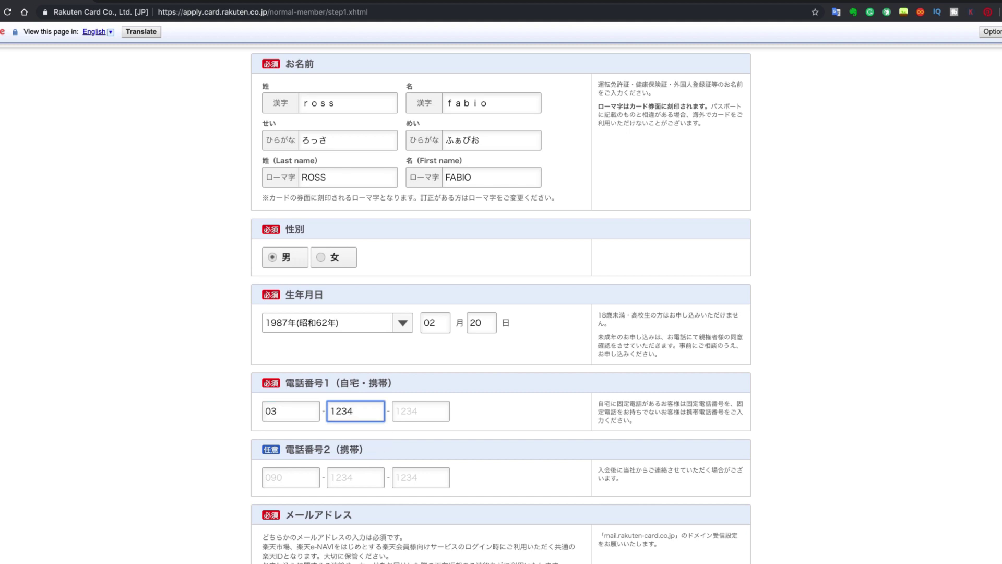
pyautogui.press('Tab')
pyautogui.write('1234')
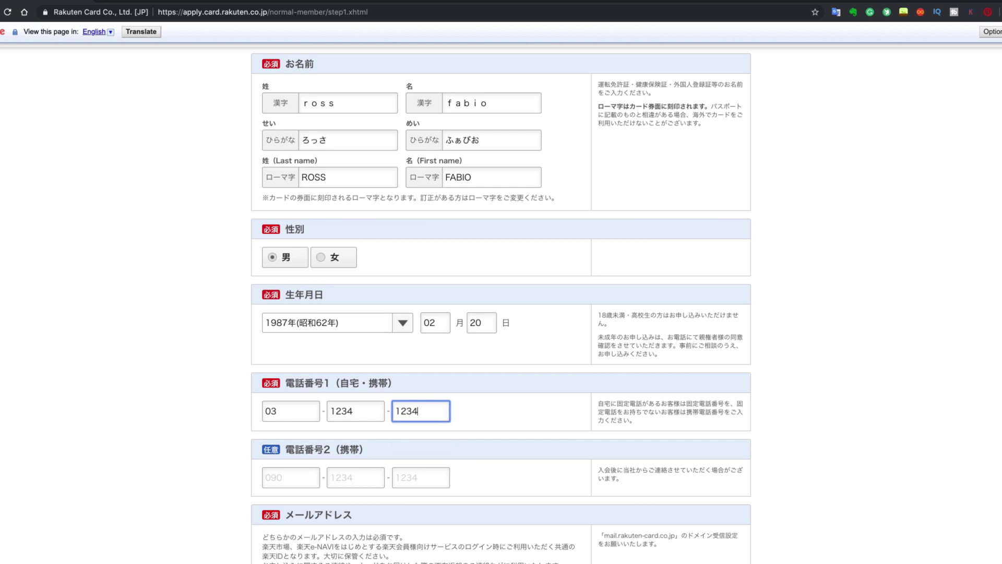
pyautogui.scroll(-5, 353, 410)
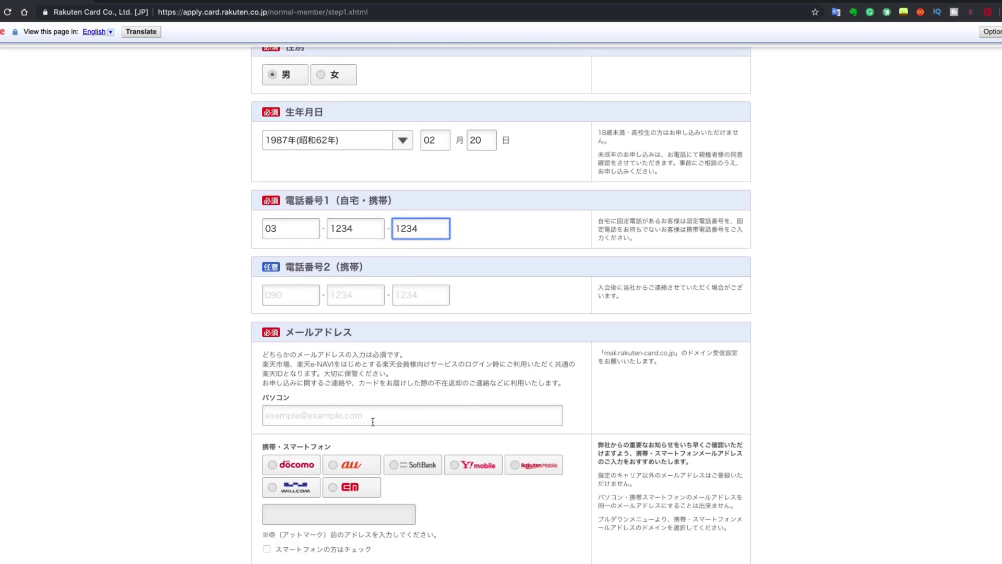
# Enter the applicant's hotmail address in the PC e-mail field, fixing a typo.
pyautogui.click(361, 415)
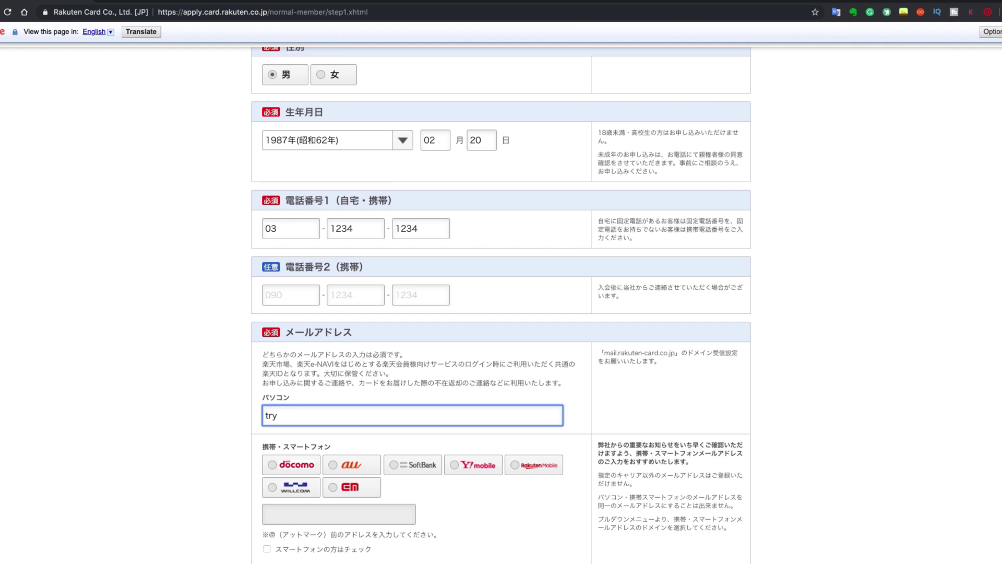
pyautogui.scroll(-4, 365, 407)
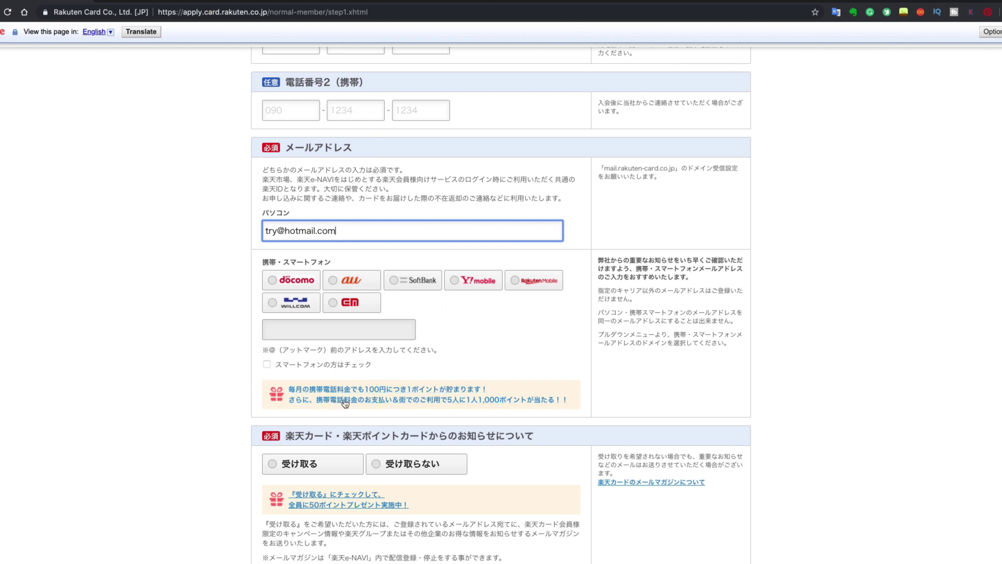
pyautogui.scroll(-3, 339, 400)
pyautogui.scroll(-1, 342, 400)
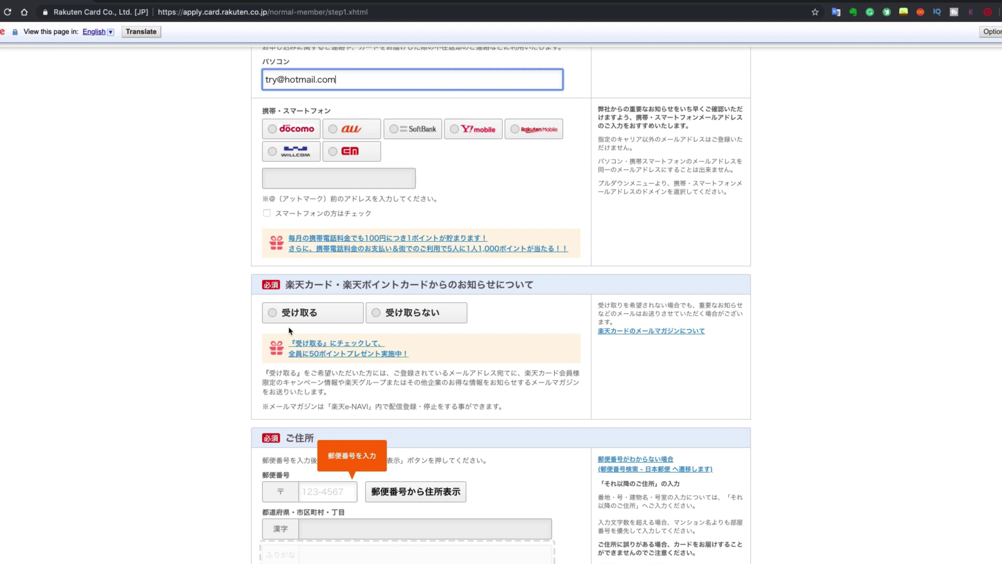
# Opt in to Rakuten Card notices and enter the postal code, replacing the invalid first entry.
pyautogui.click(273, 316)
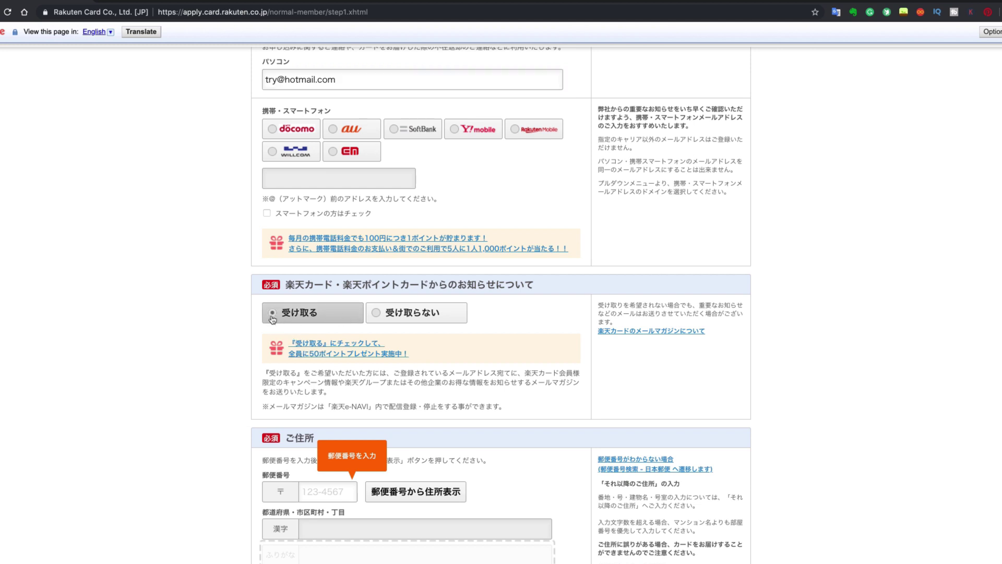
pyautogui.scroll(-3, 294, 381)
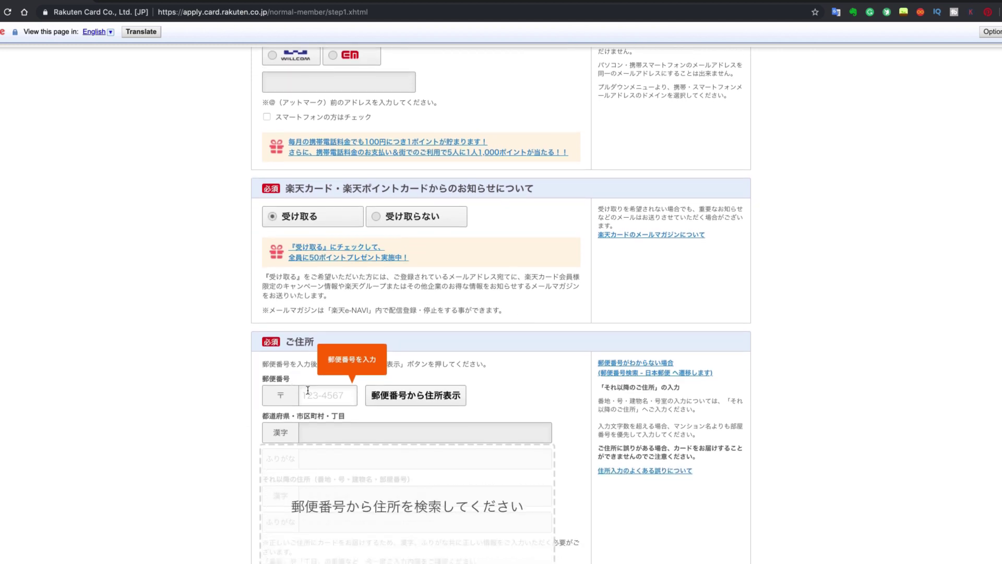
pyautogui.click(311, 392)
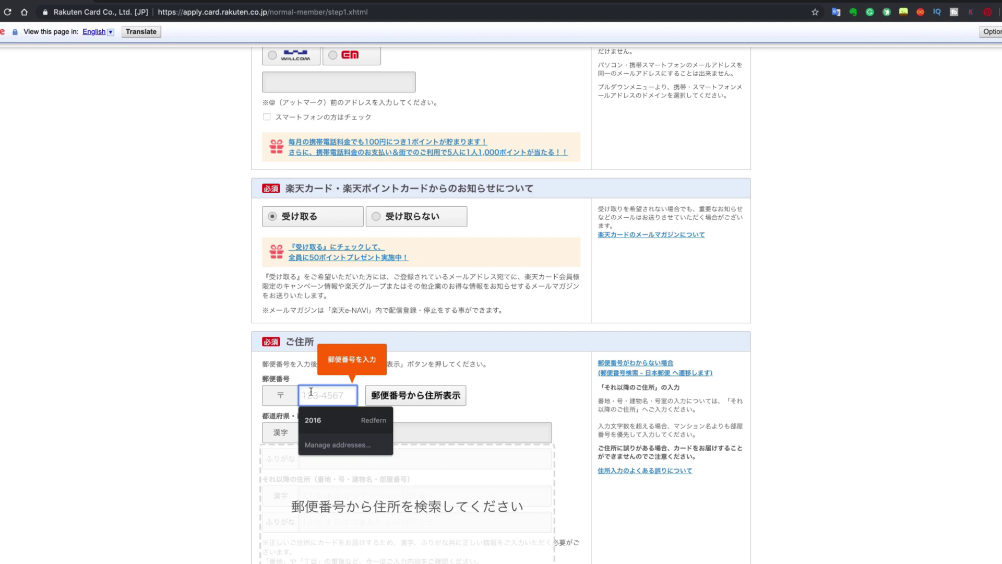
pyautogui.write('1246')
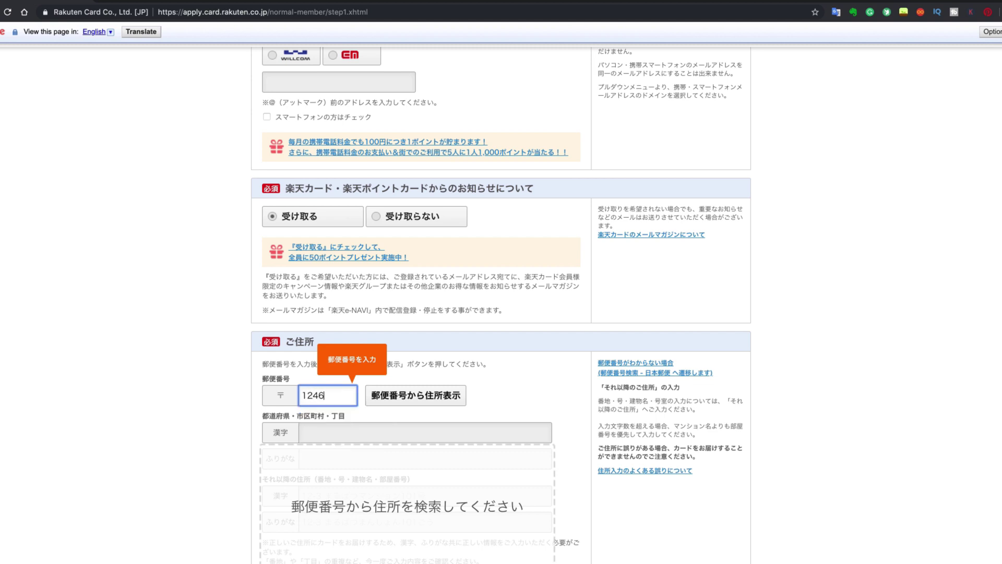
pyautogui.write('6')
pyautogui.click(315, 396)
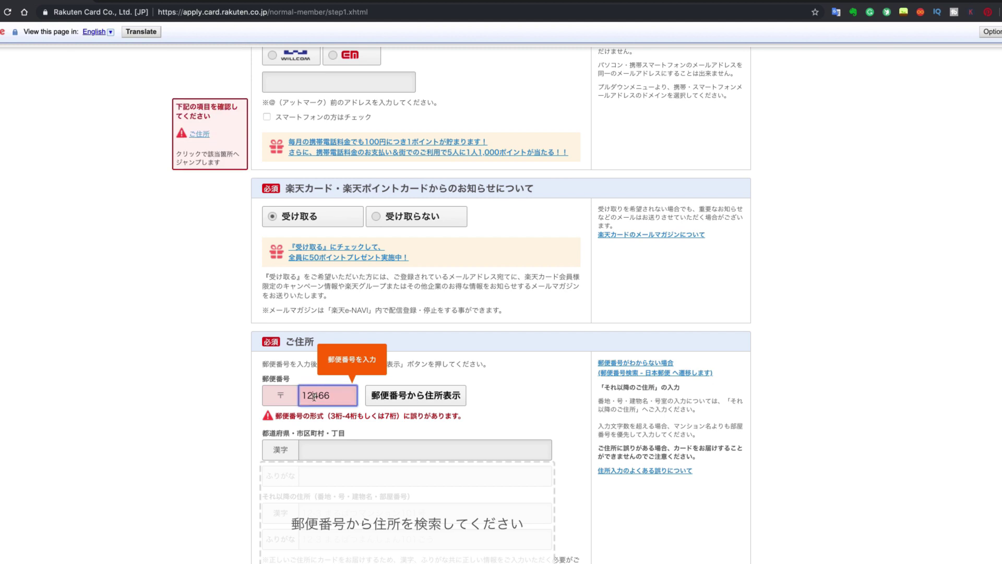
pyautogui.press('super+a')
pyautogui.press('BackSpace')
pyautogui.write('123-6798')
pyautogui.press('Tab')
pyautogui.press('Return')
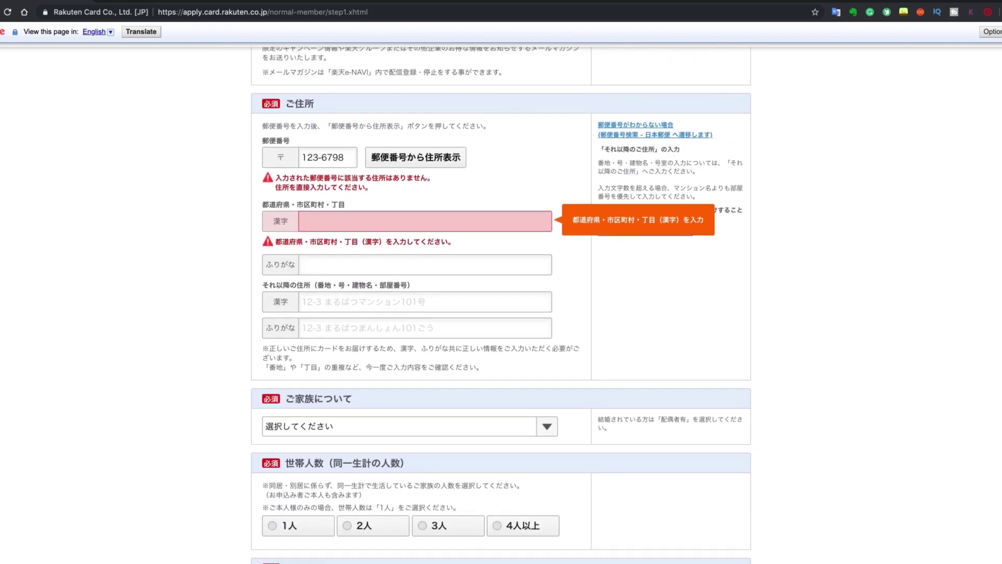
pyautogui.scroll(-6, 178, 330)
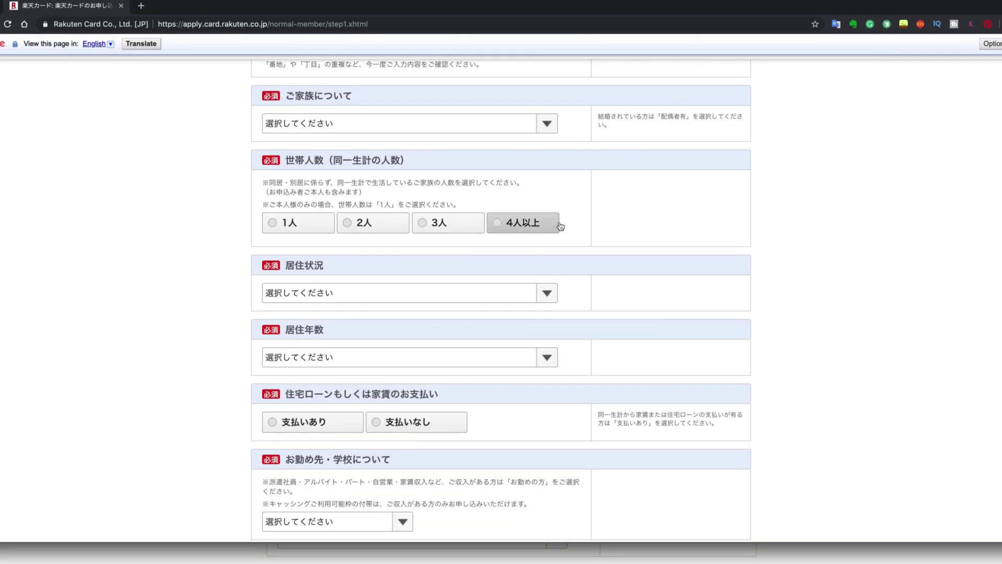
# Set family status to 配偶者有 子供無 and household size to 2人.
pyautogui.click(543, 129)
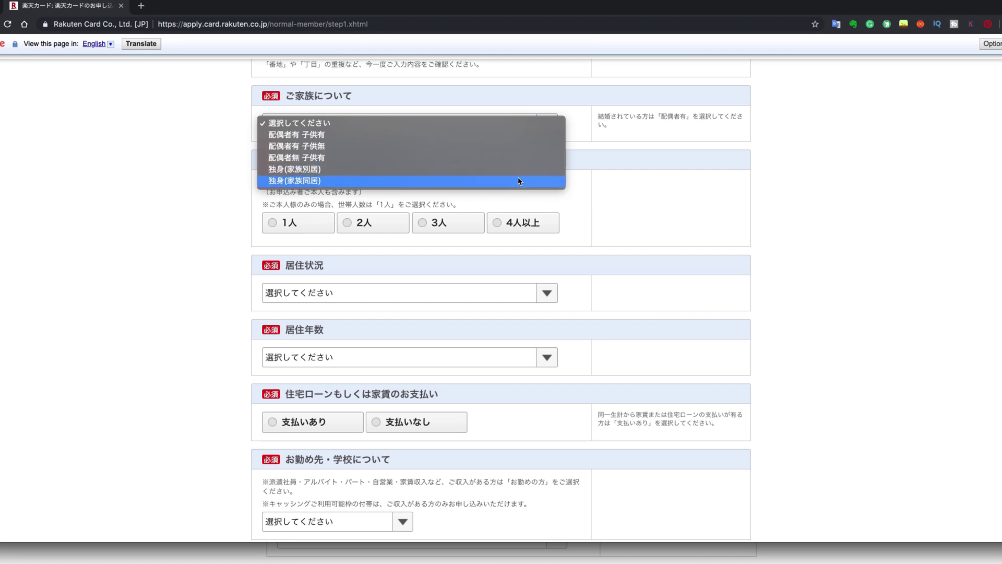
pyautogui.click(493, 151)
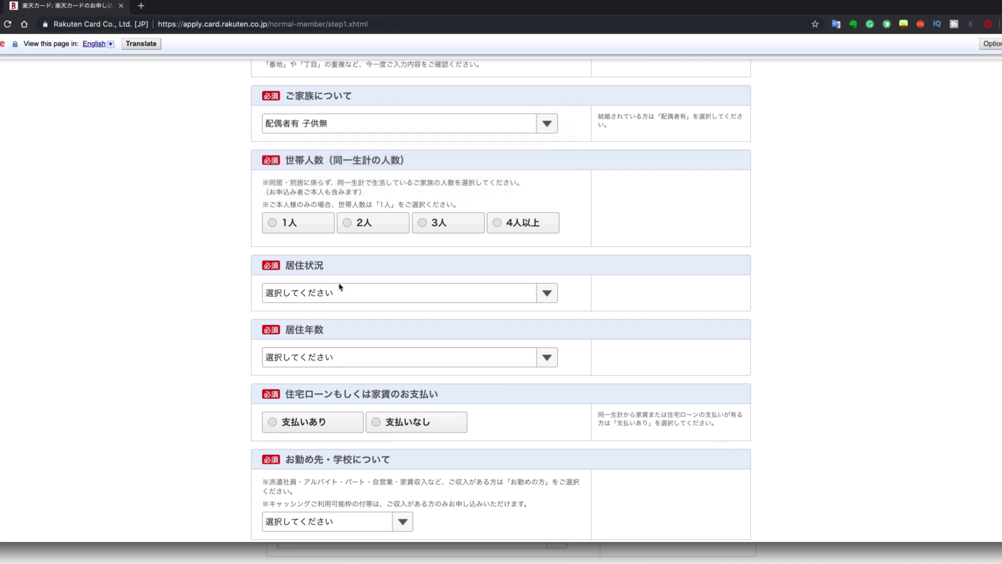
pyautogui.click(348, 231)
# Choose 持家（自己所有） residence, 1年未満 of residence, and 支払いなし for loan or rent.
pyautogui.click(546, 294)
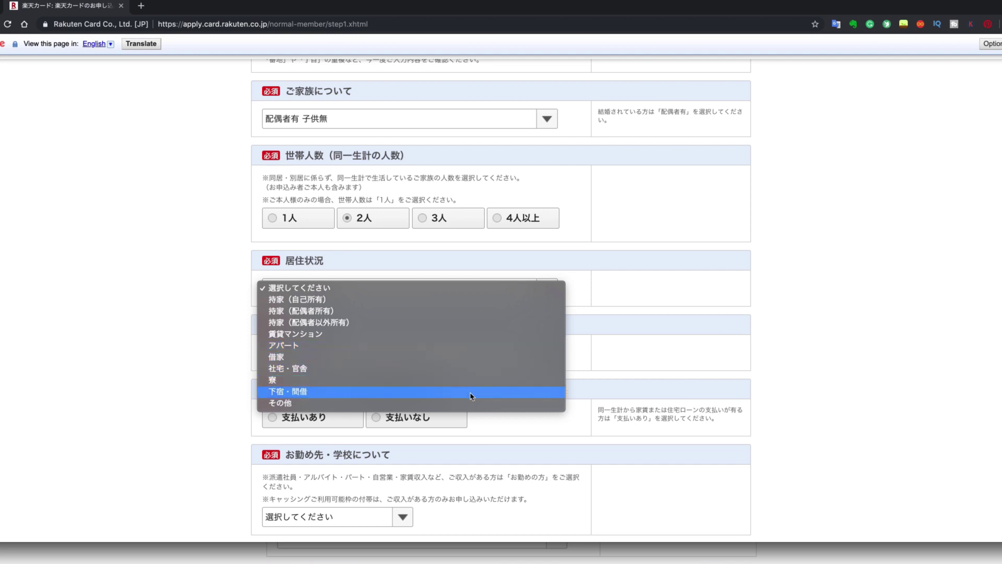
pyautogui.click(446, 300)
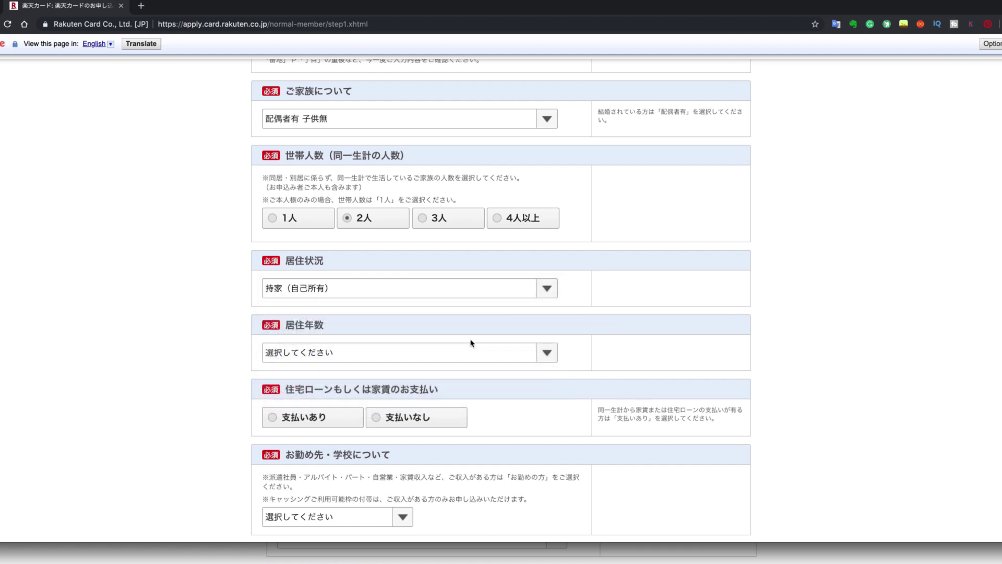
pyautogui.scroll(-1, 471, 343)
pyautogui.click(556, 339)
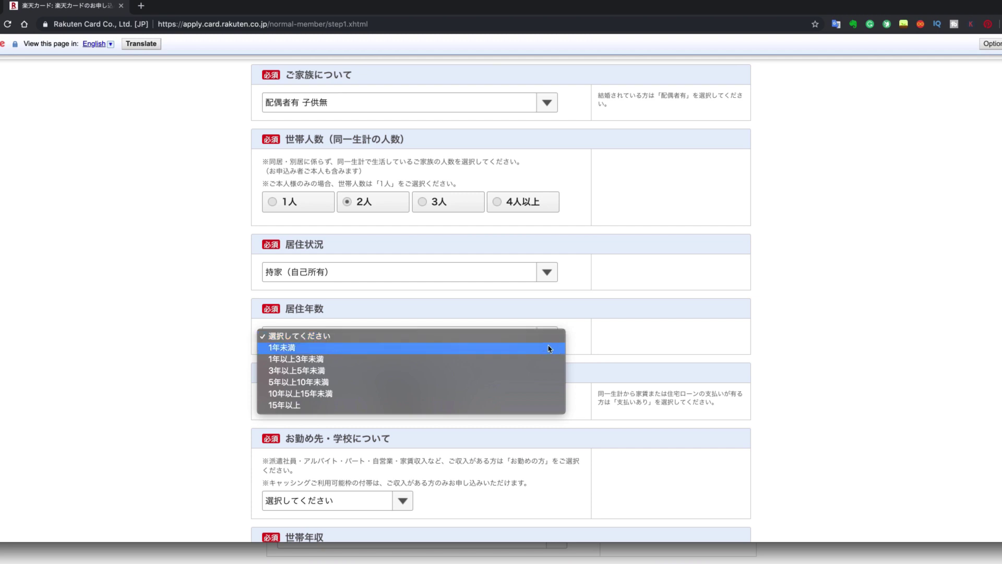
pyautogui.click(537, 353)
pyautogui.scroll(-3, 538, 292)
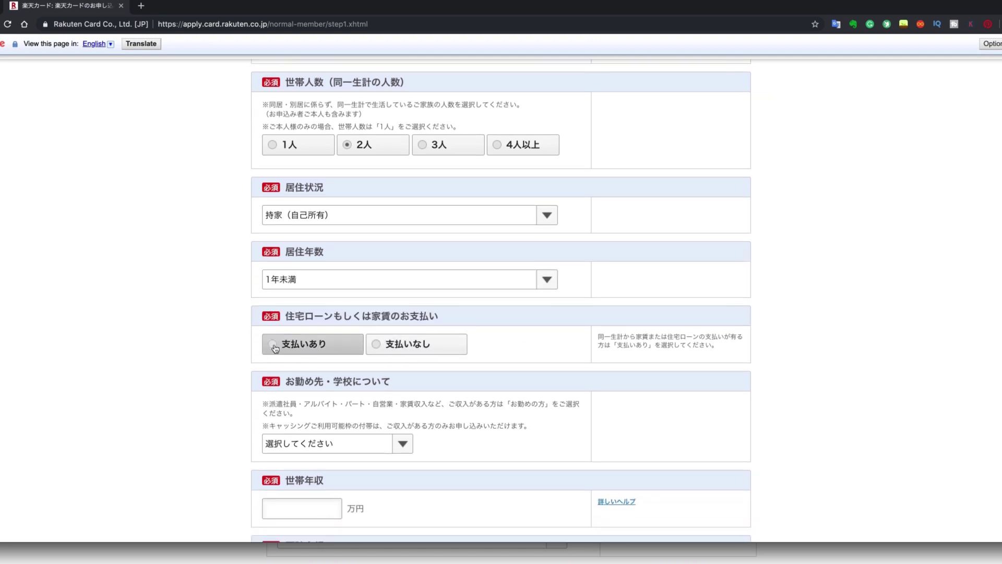
pyautogui.click(383, 345)
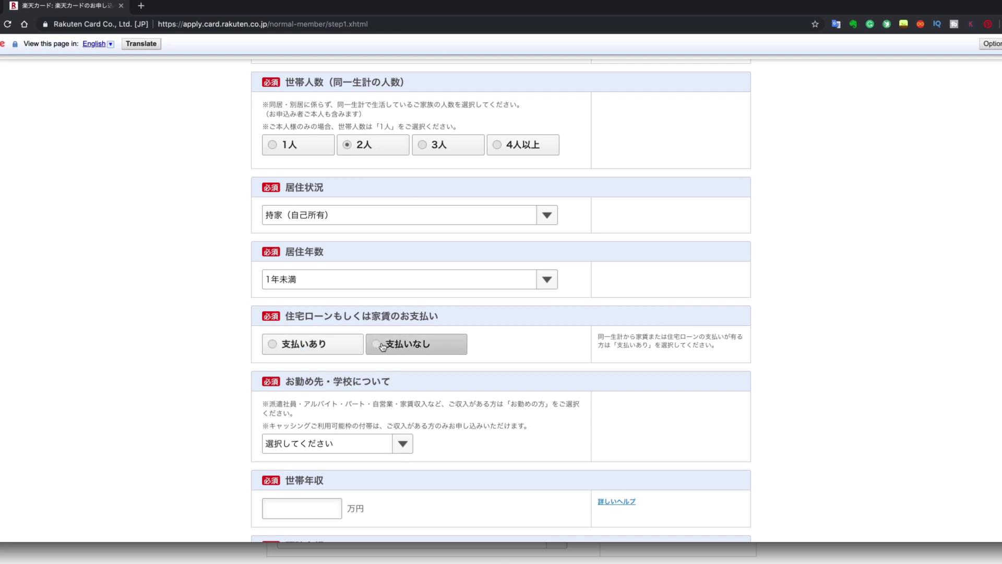
pyautogui.scroll(-3, 382, 346)
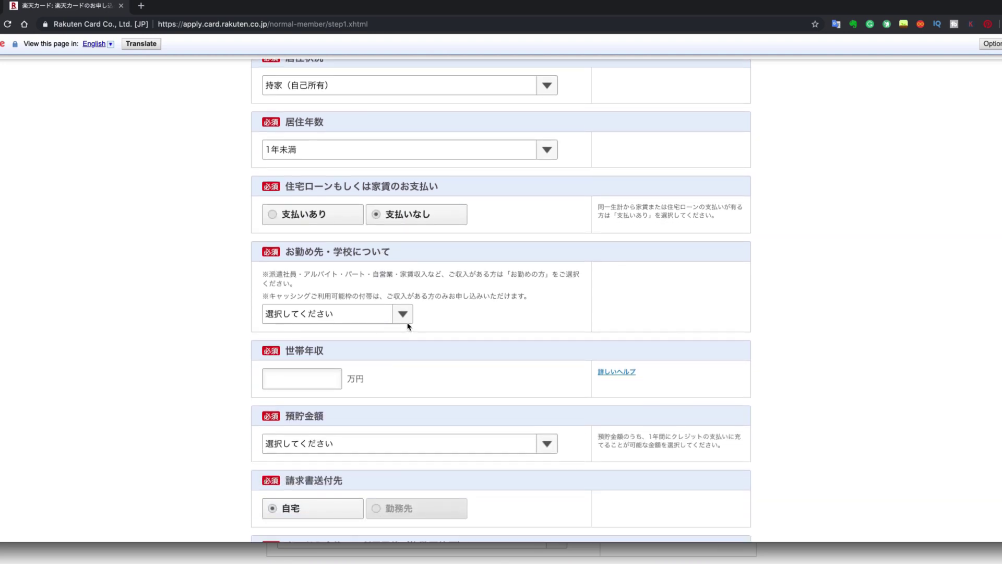
# Mark the applicant as お勤めされてない方 and choose 申告しない for spouse income.
pyautogui.click(408, 315)
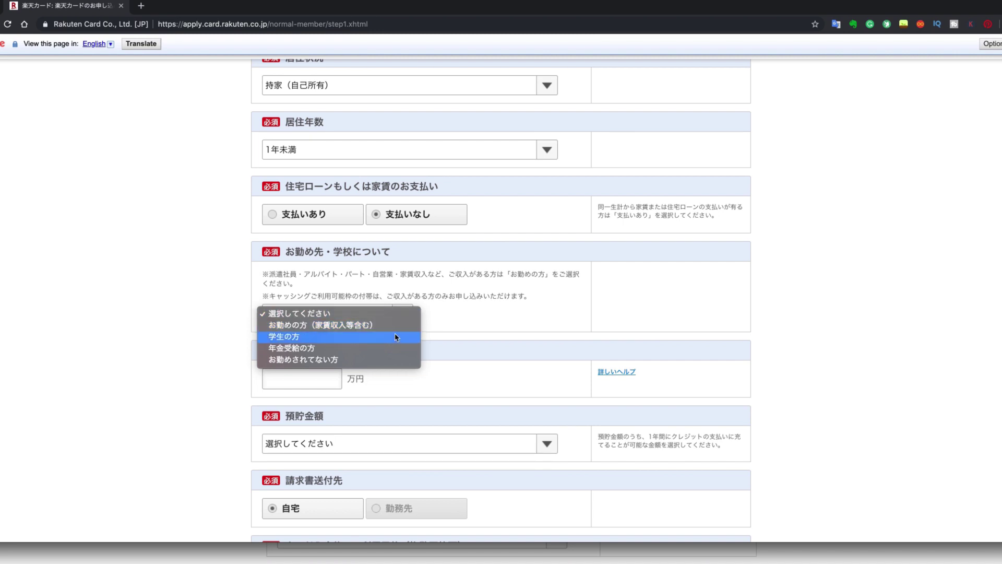
pyautogui.click(374, 363)
pyautogui.scroll(-3, 374, 364)
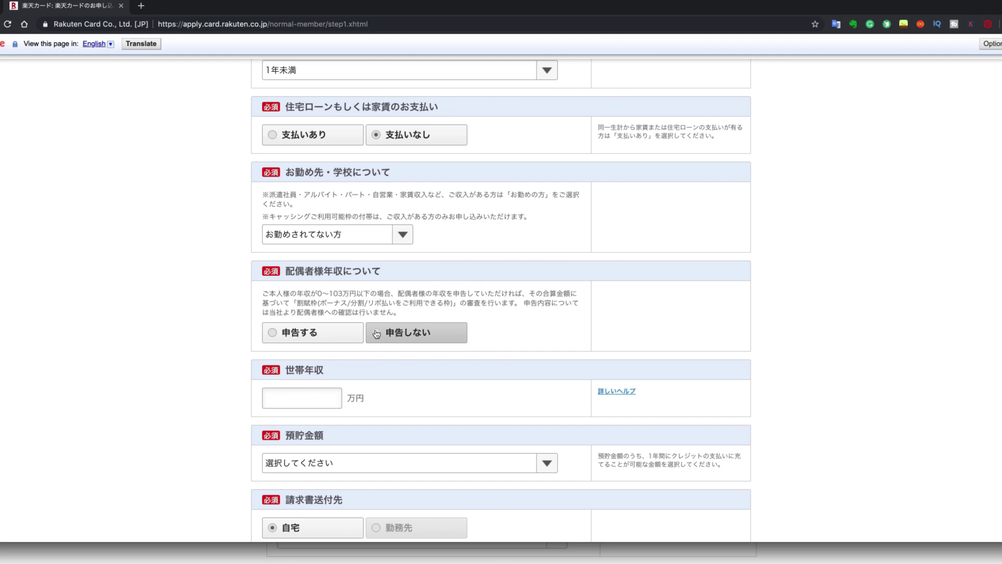
pyautogui.click(376, 333)
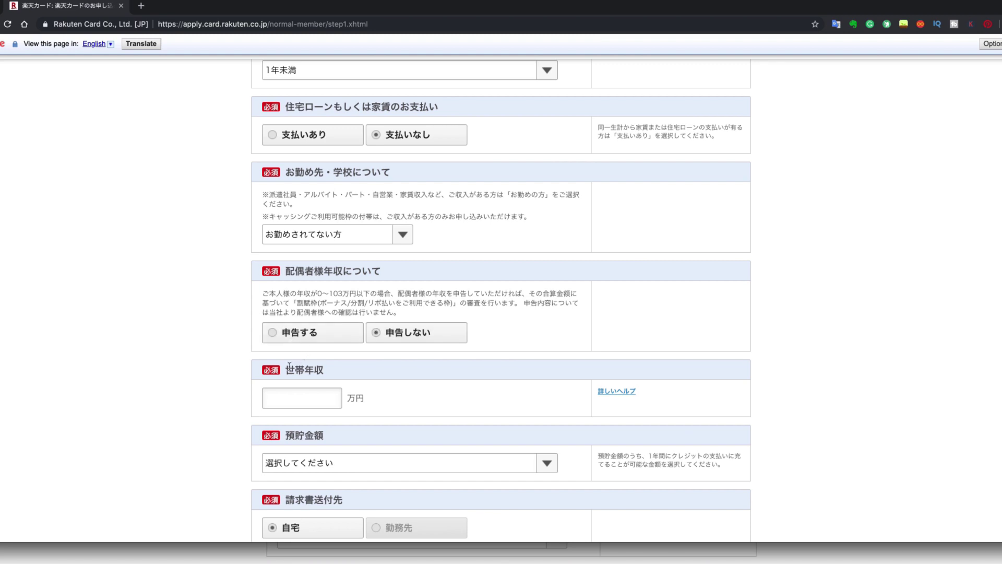
# Set household annual income to 200万円 and savings to 50万～99万円.
pyautogui.click(296, 398)
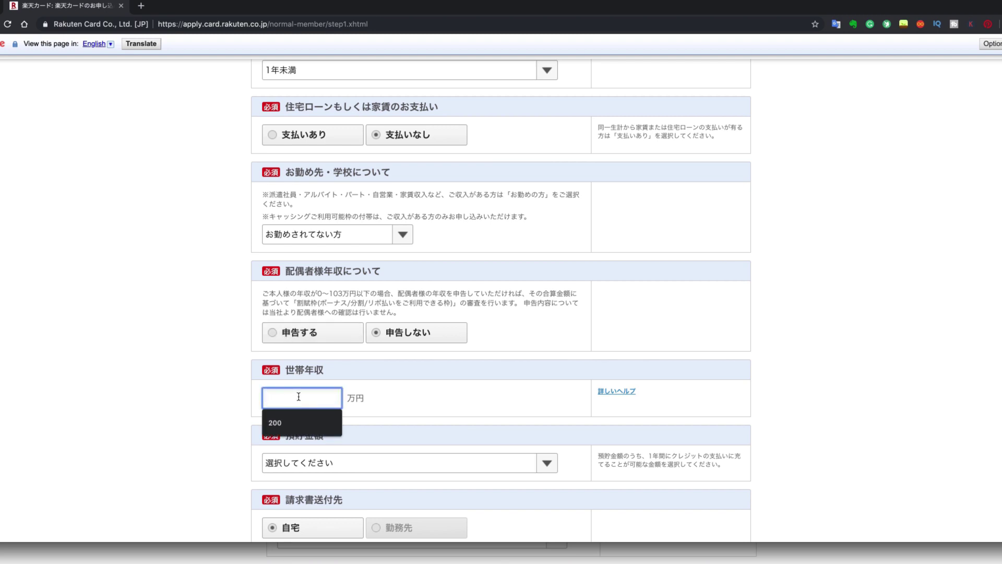
pyautogui.click(293, 422)
pyautogui.scroll(-5, 216, 393)
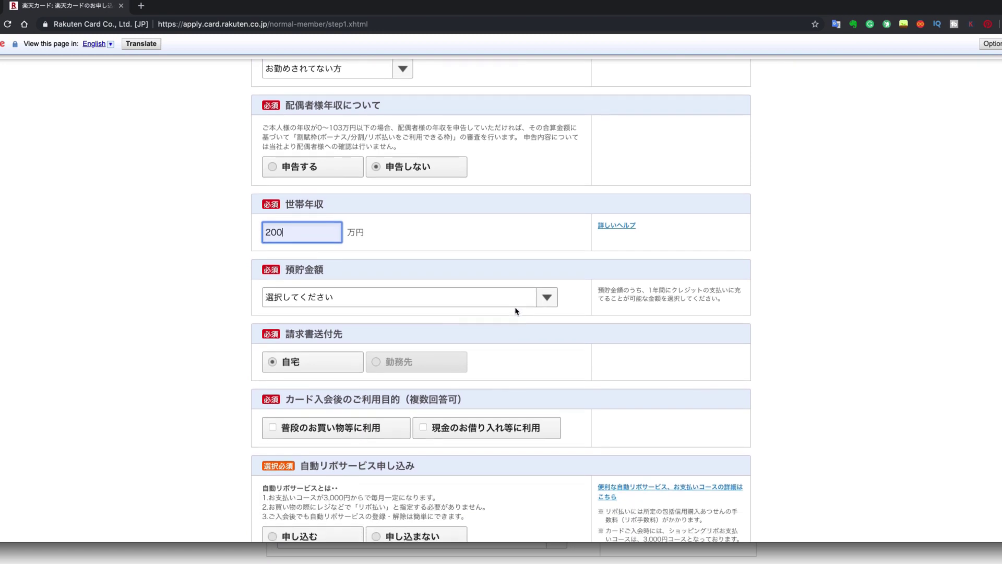
pyautogui.click(453, 298)
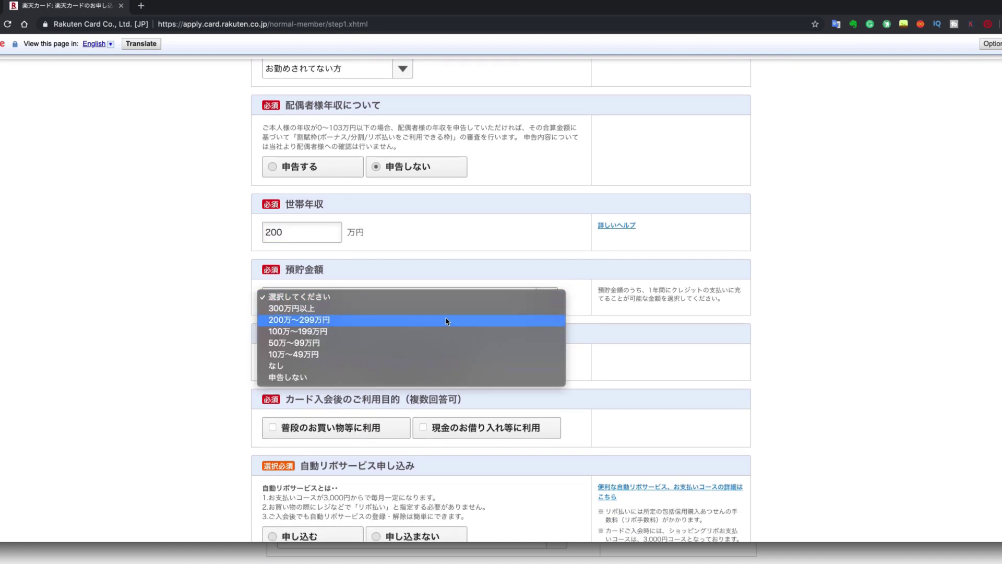
pyautogui.click(441, 344)
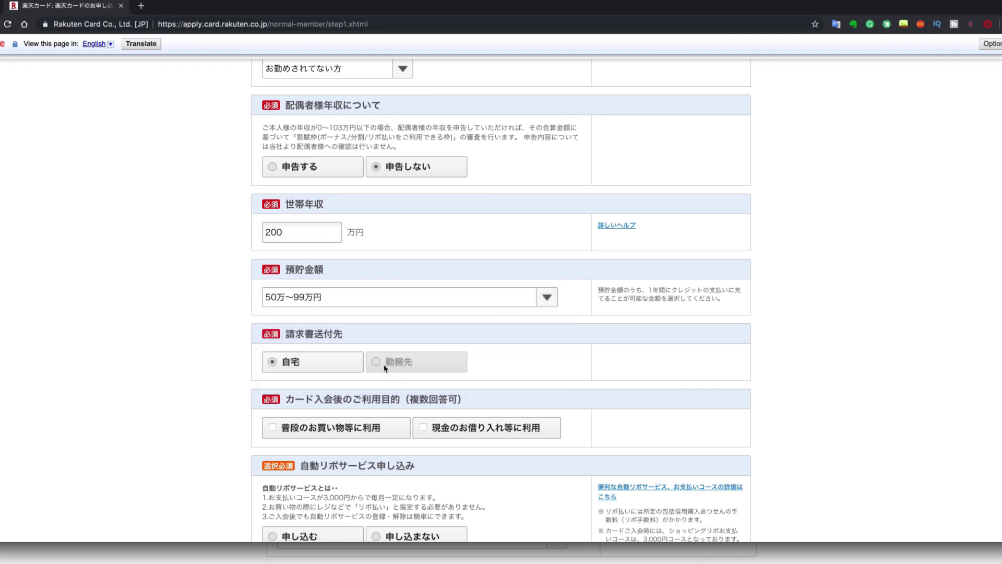
pyautogui.scroll(-1, 385, 368)
pyautogui.scroll(-2, 385, 369)
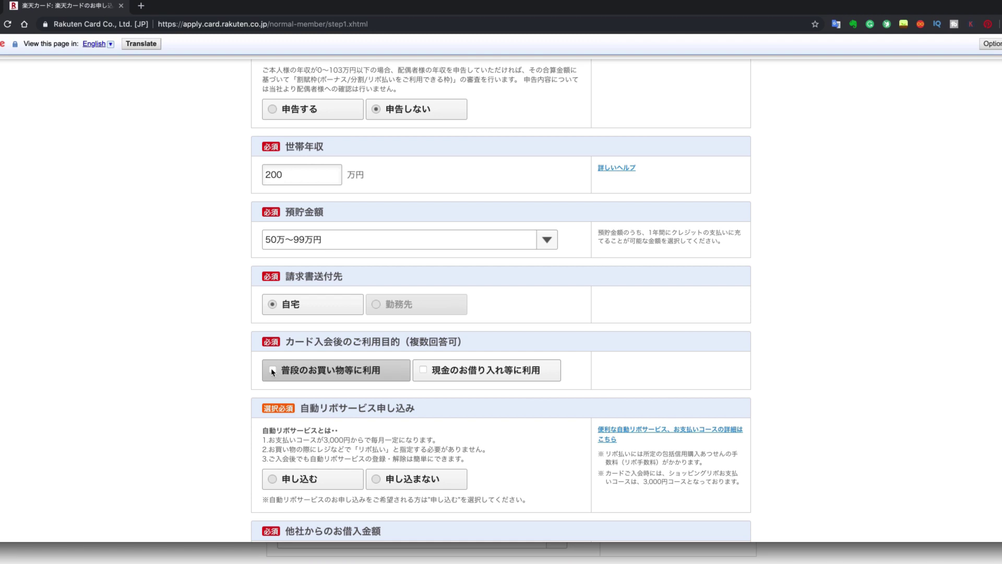
# Mark the card for everyday shopping and opt in to BESTレコメンド mailings.
pyautogui.click(273, 372)
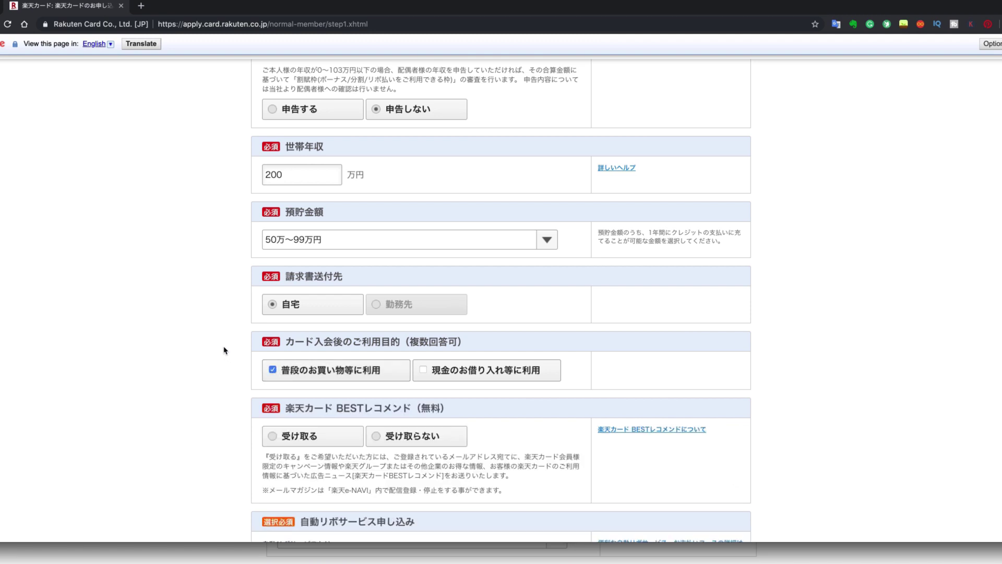
pyautogui.scroll(-2, 225, 351)
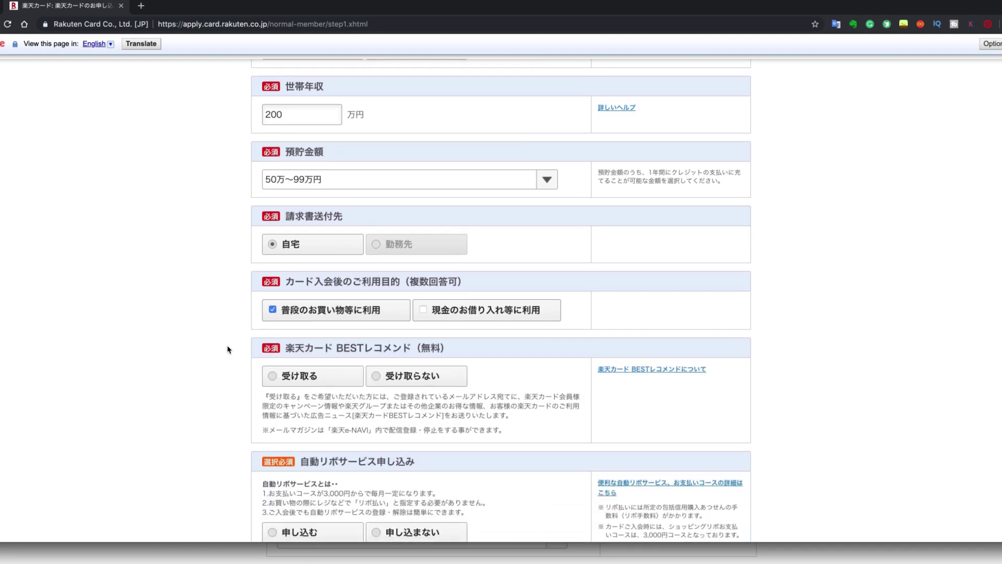
pyautogui.scroll(-2, 229, 349)
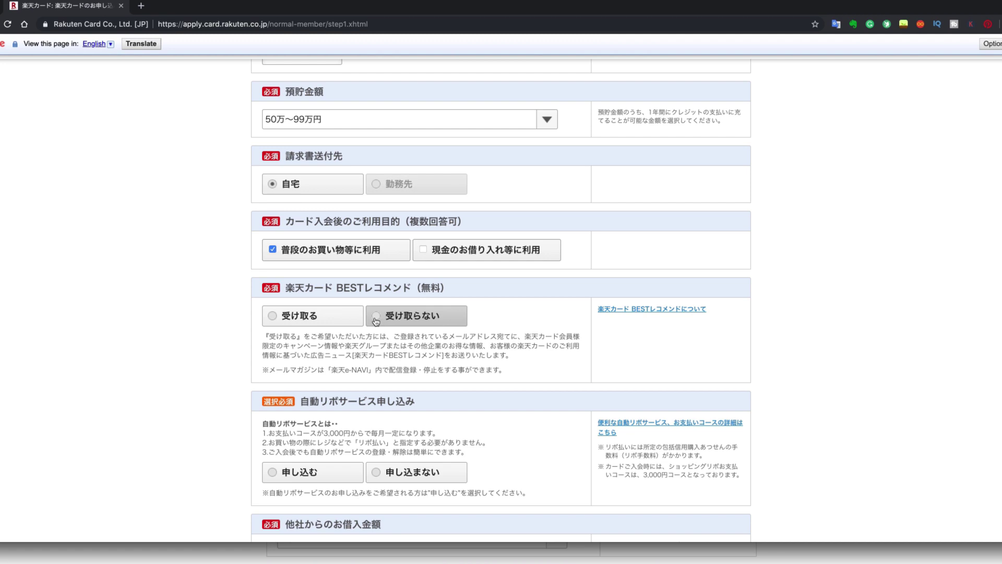
pyautogui.click(271, 316)
pyautogui.scroll(-3, 235, 336)
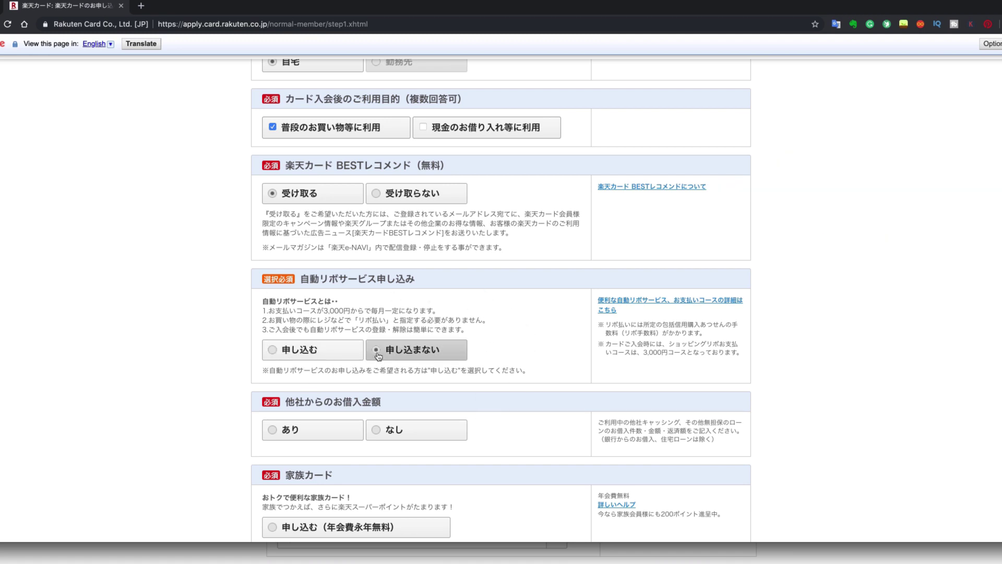
pyautogui.scroll(-3, 378, 357)
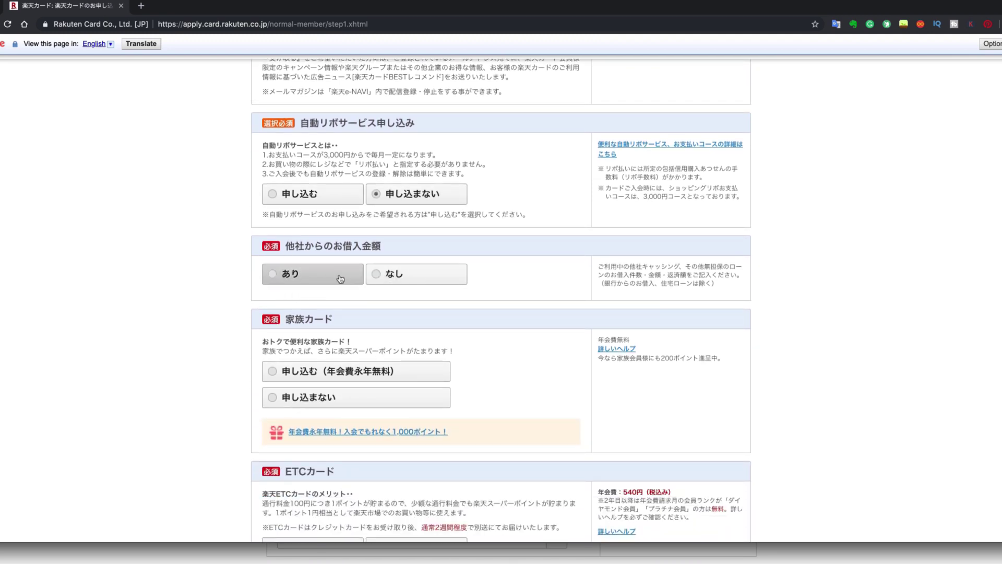
# Answer なし to other borrowings and decline the family card, ETC card and Edy auto-charge.
pyautogui.click(377, 277)
pyautogui.scroll(-1, 299, 353)
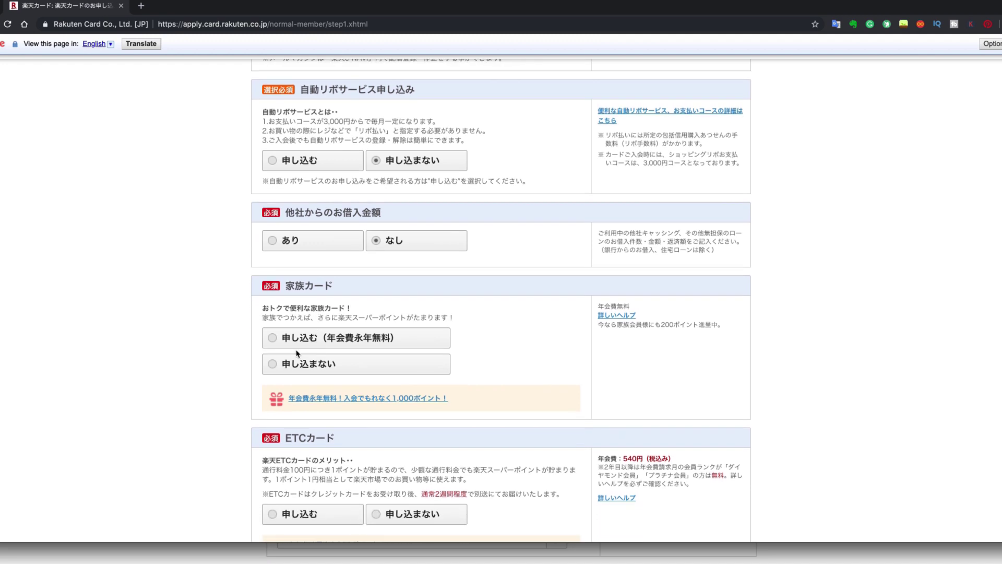
pyautogui.click(272, 365)
pyautogui.scroll(-5, 270, 360)
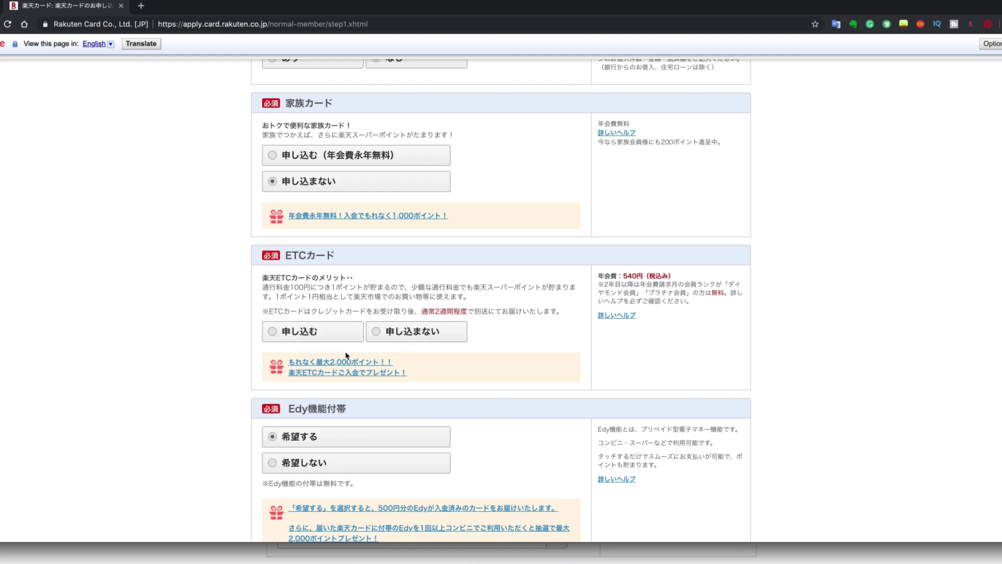
pyautogui.click(379, 335)
pyautogui.scroll(-4, 420, 364)
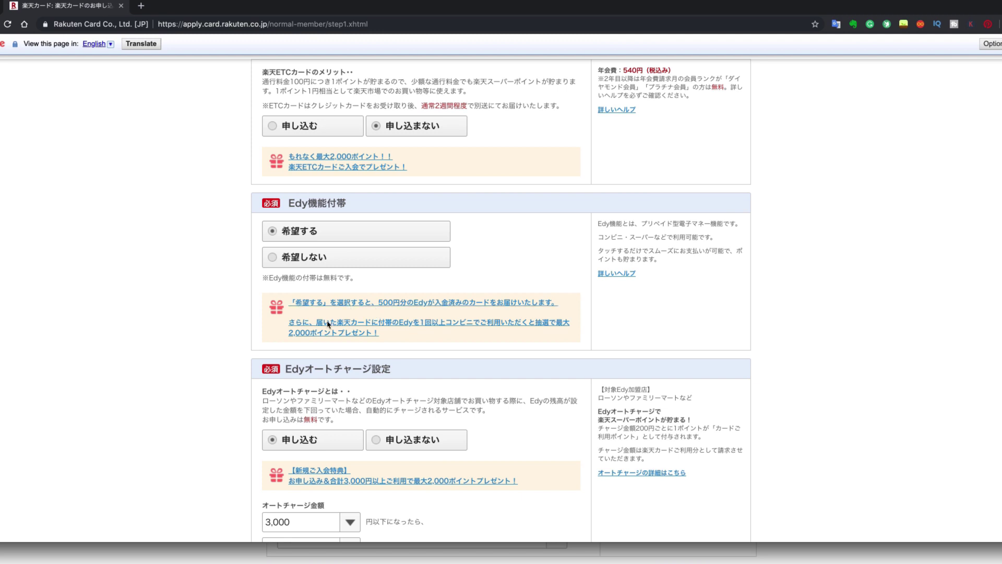
pyautogui.scroll(-3, 350, 305)
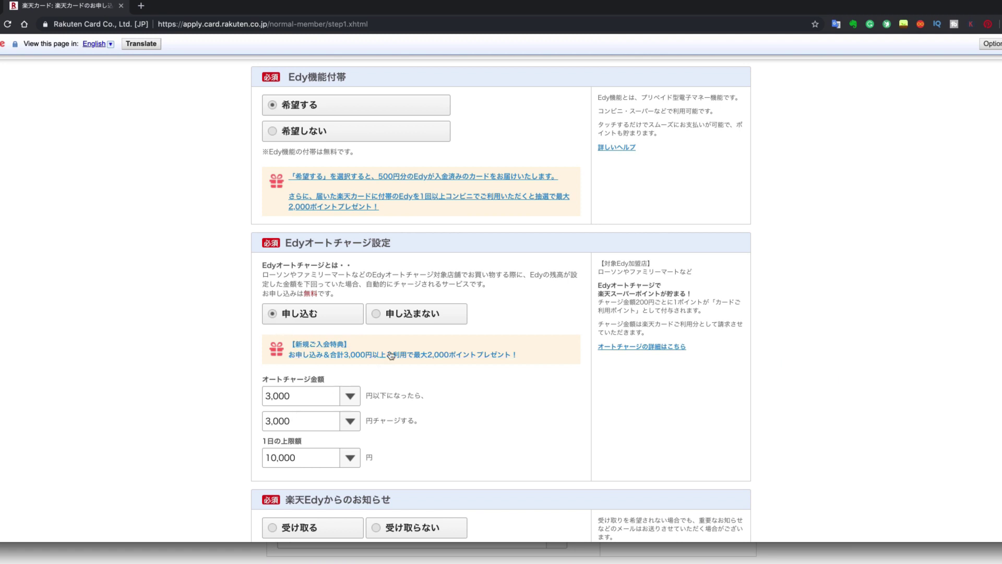
pyautogui.click(378, 319)
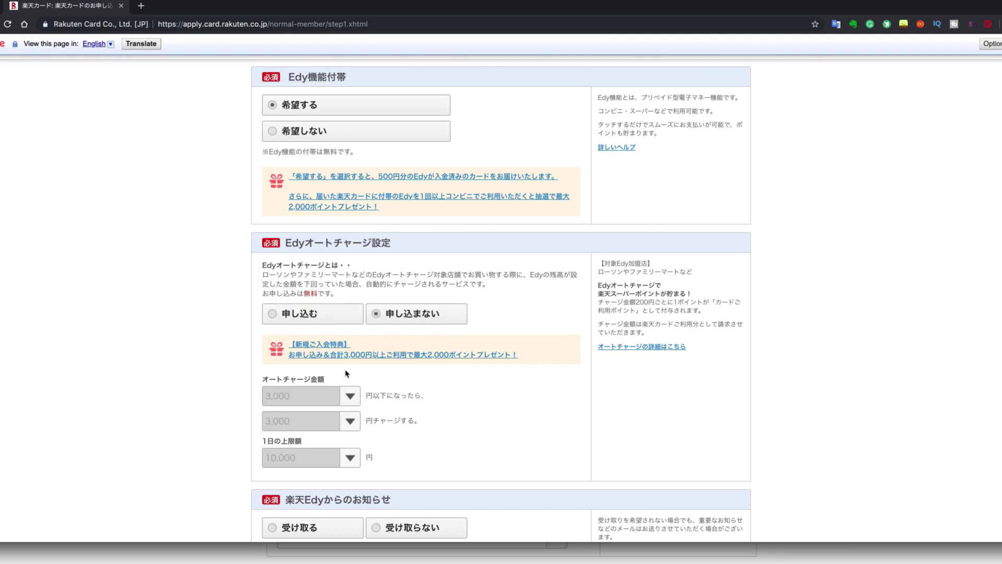
pyautogui.scroll(-4, 361, 434)
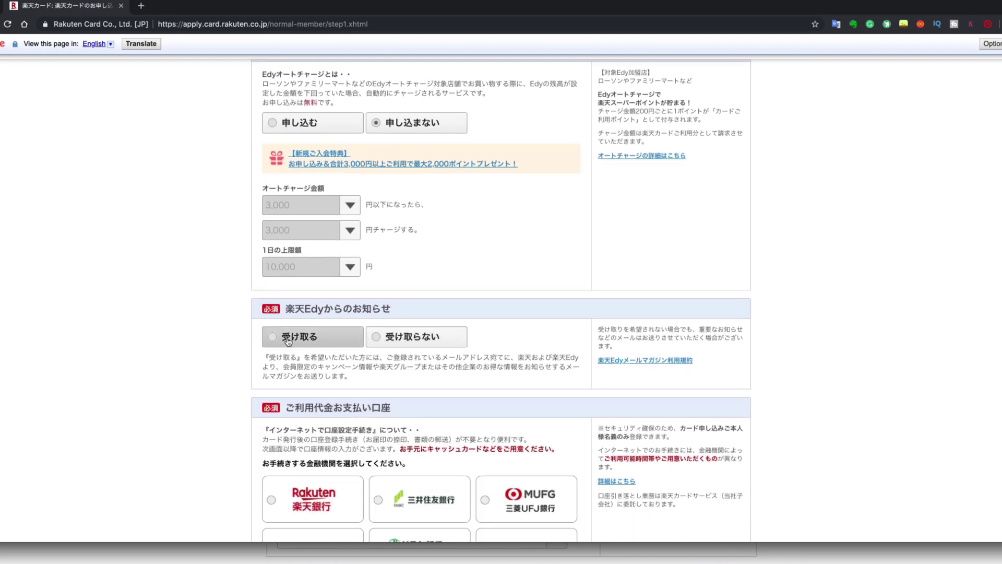
# Opt out of Rakuten Edy news and choose 地方銀行 as the payment bank.
pyautogui.click(377, 340)
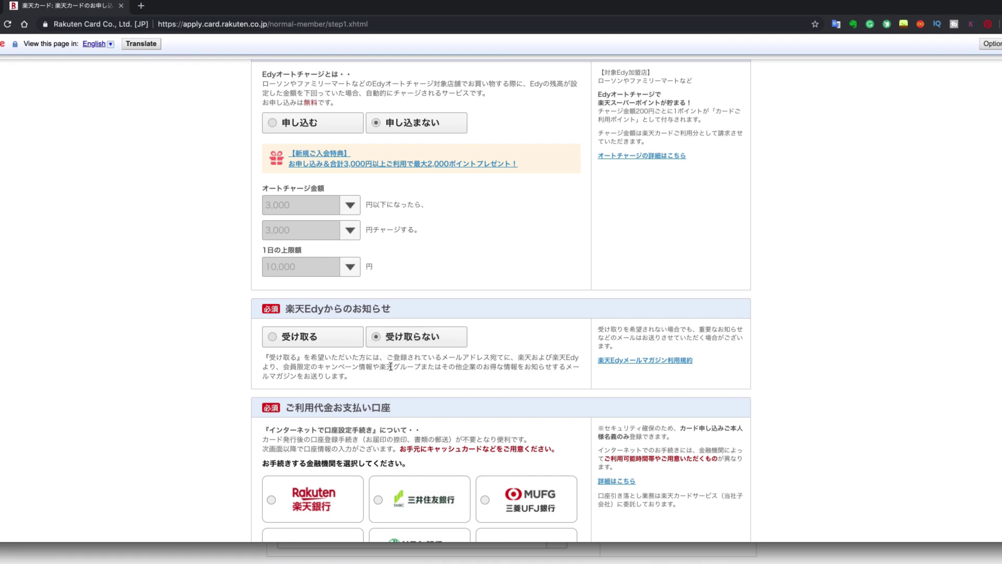
pyautogui.scroll(-4, 389, 360)
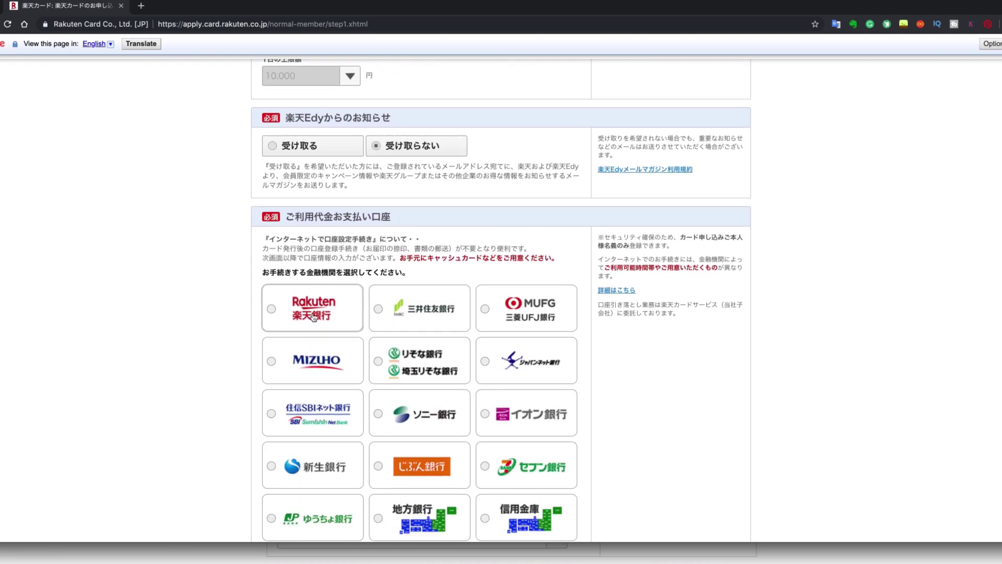
pyautogui.scroll(-2, 364, 454)
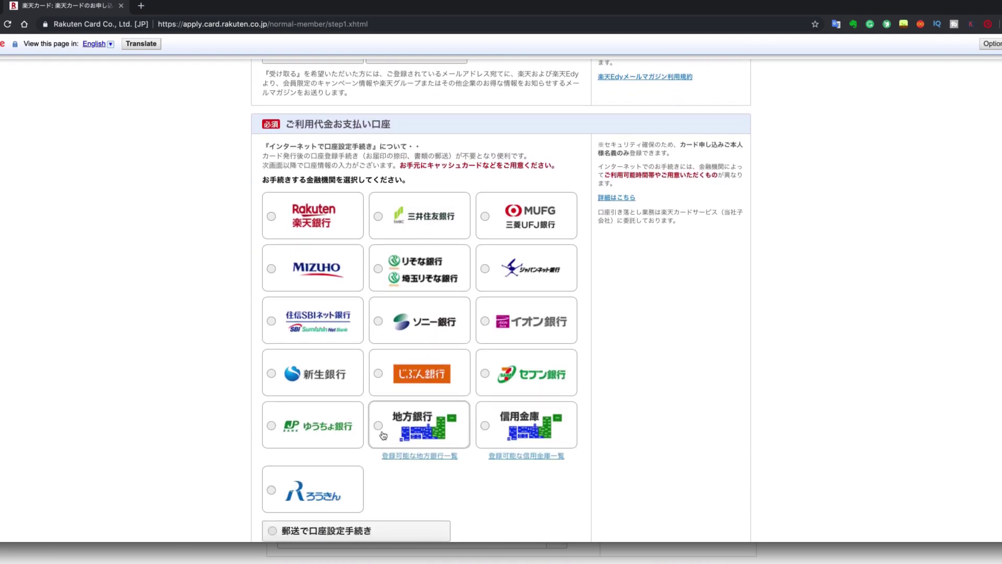
pyautogui.click(379, 425)
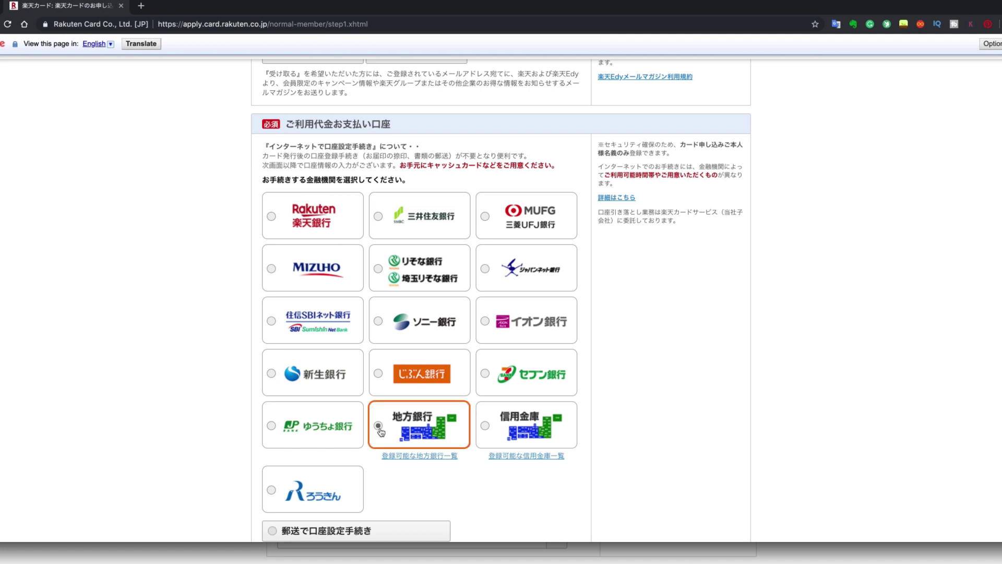
# Enter the four-digit PIN in both 暗証番号 fields.
pyautogui.scroll(-4, 381, 432)
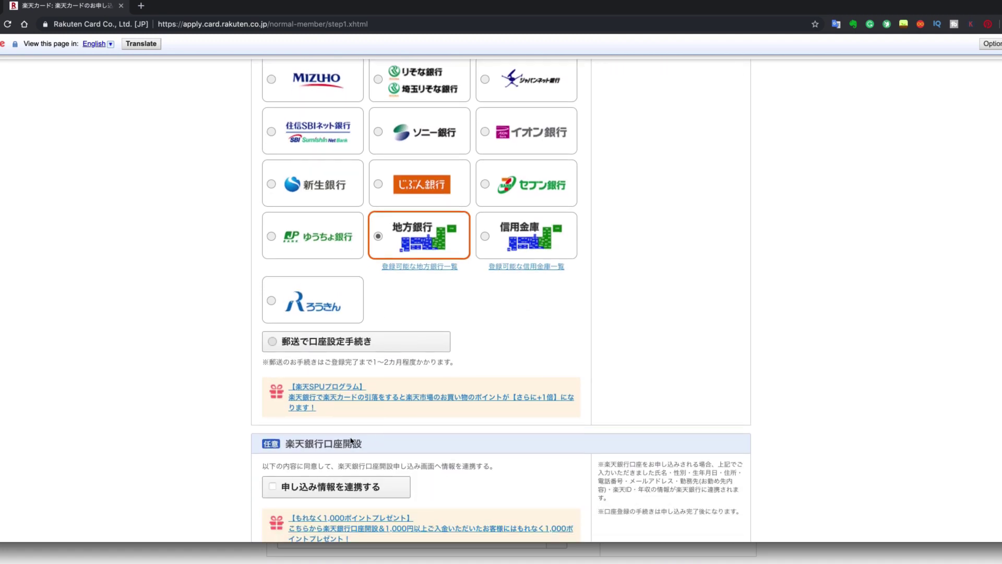
pyautogui.scroll(-1, 276, 373)
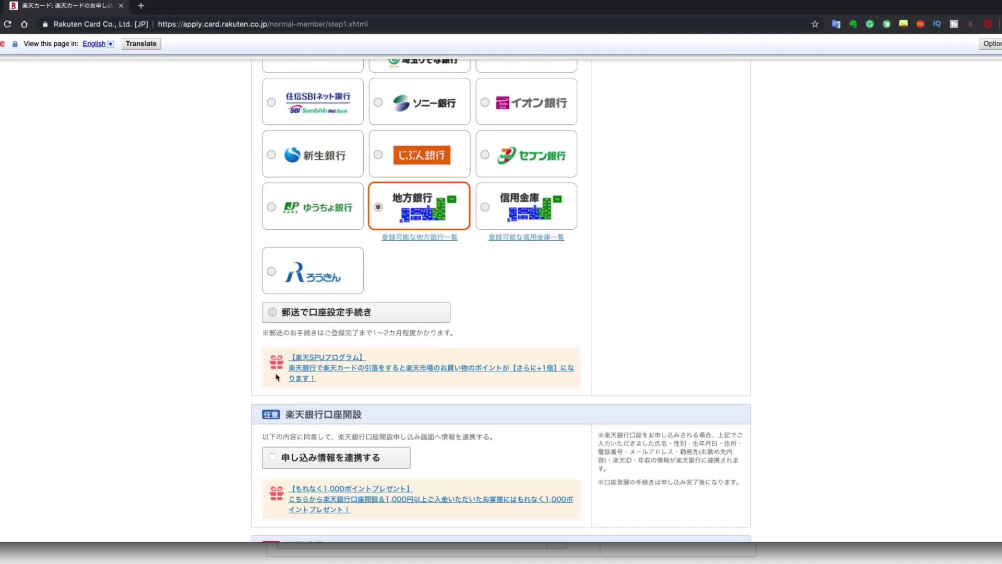
pyautogui.scroll(-2, 320, 388)
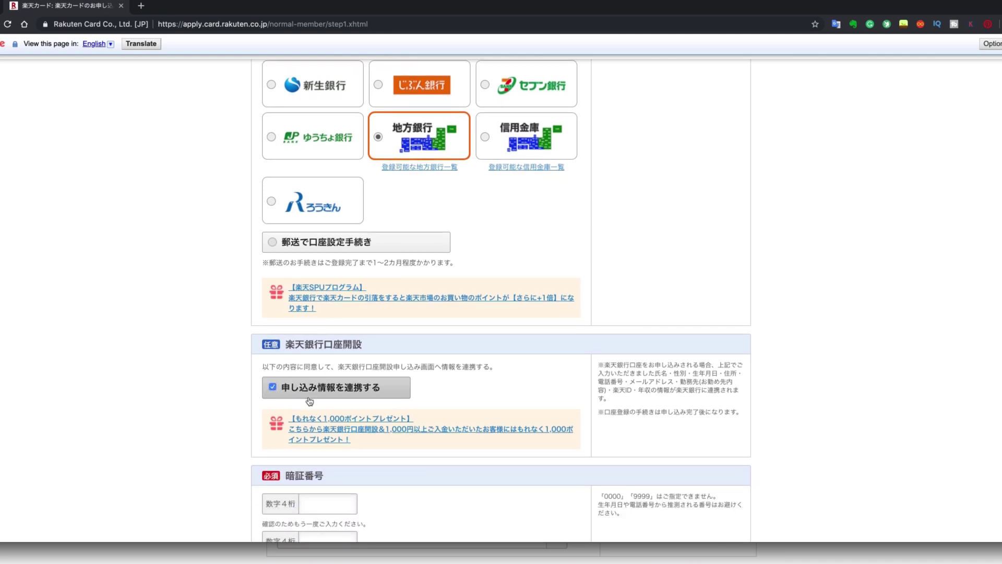
pyautogui.scroll(-3, 324, 408)
pyautogui.click(314, 386)
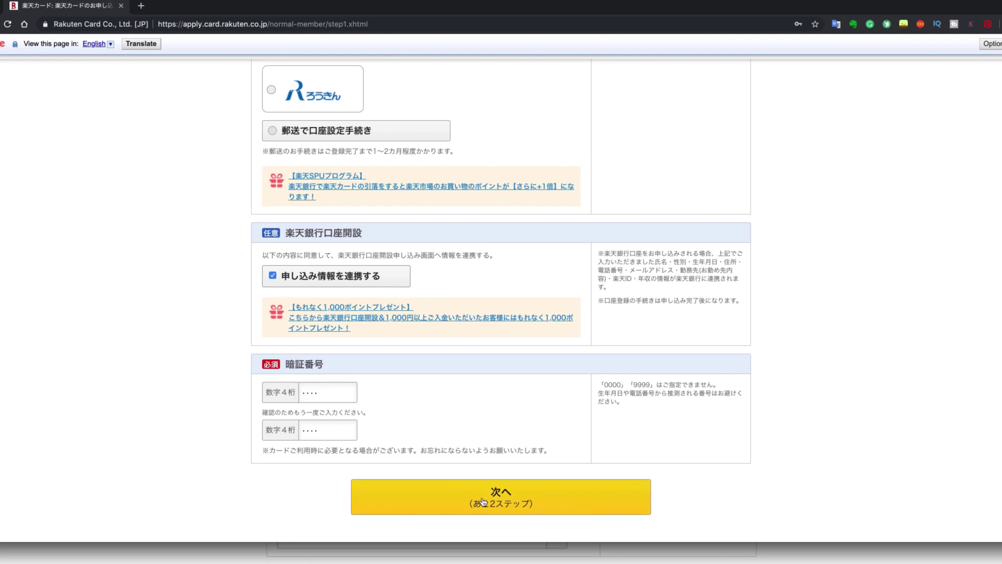
pyautogui.click(553, 501)
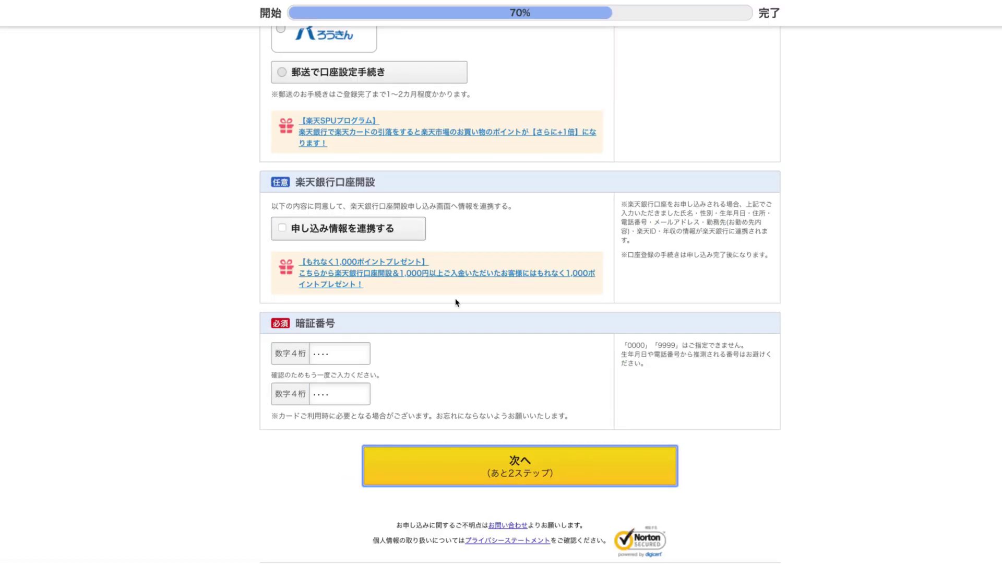
# Dismiss the save-password offer, choose その他 as occupation, keep driver's licence at なし, and continue.
pyautogui.click(789, 65)
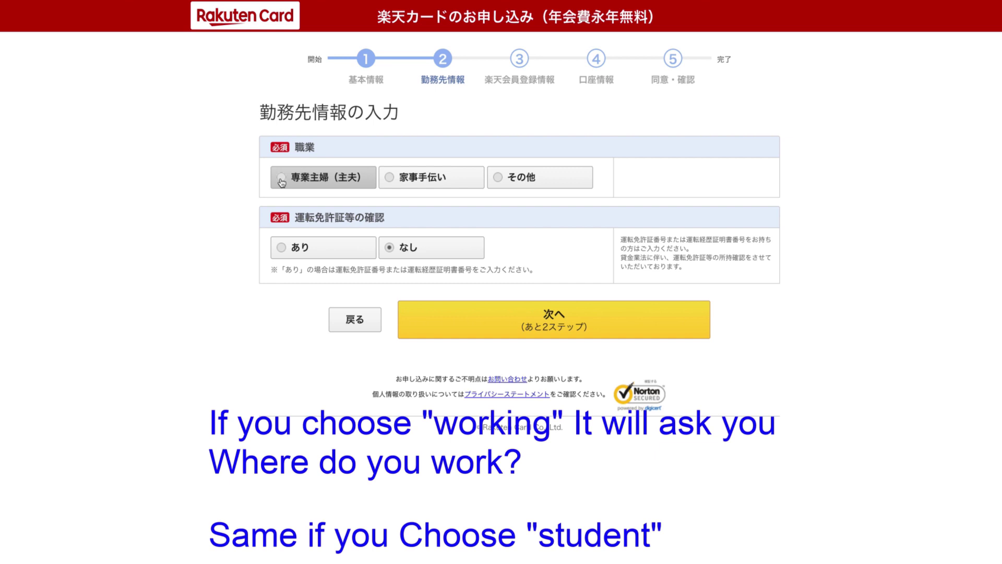
pyautogui.click(501, 181)
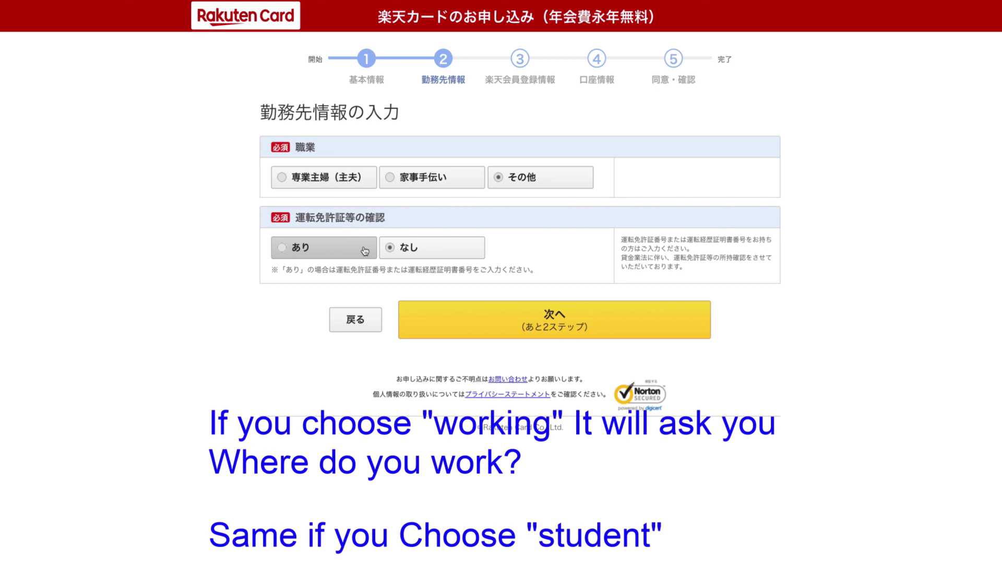
pyautogui.click(280, 251)
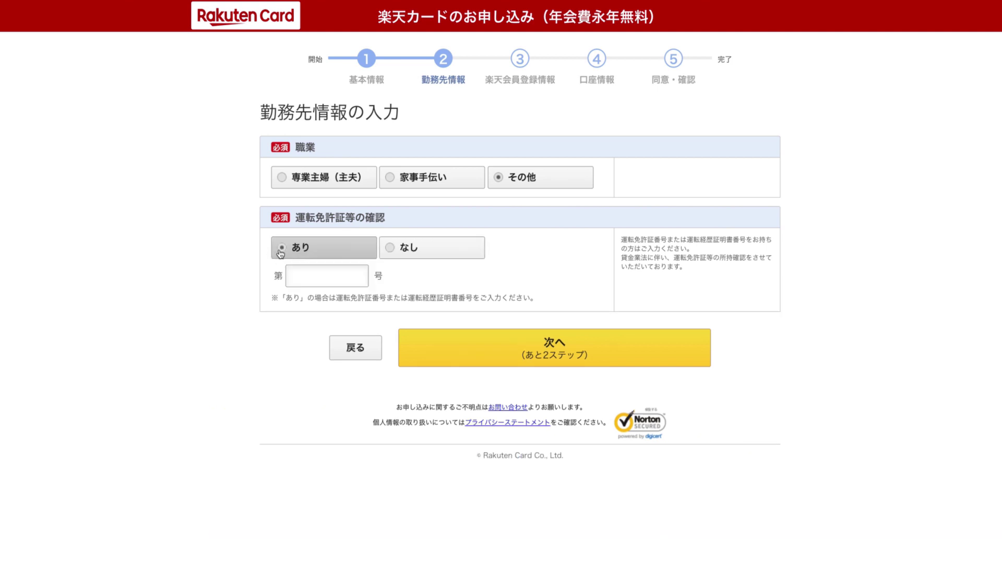
pyautogui.click(387, 249)
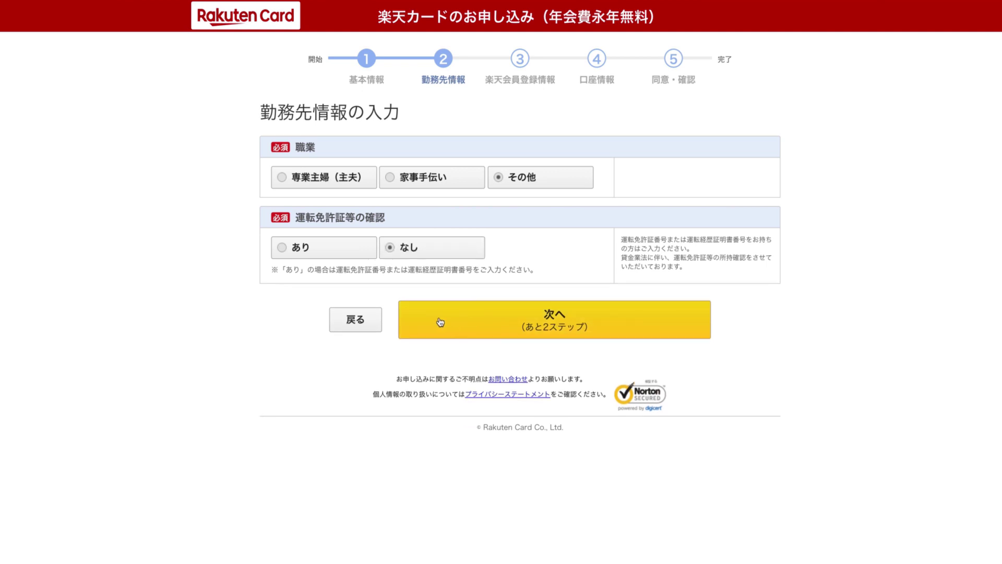
pyautogui.click(470, 321)
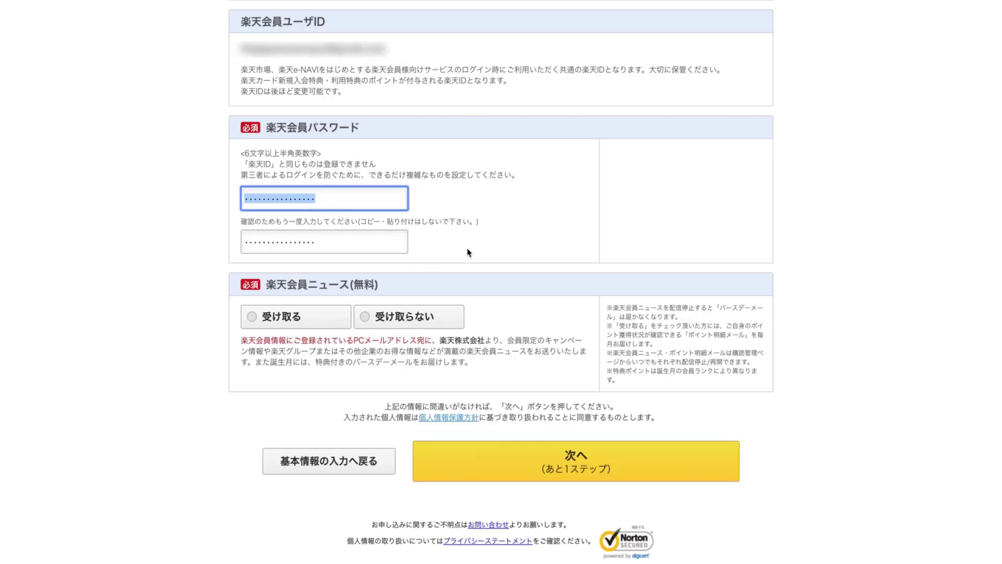
# Submit the member password page with 次へ to reach the お支払い口座情報 page.
pyautogui.click(468, 252)
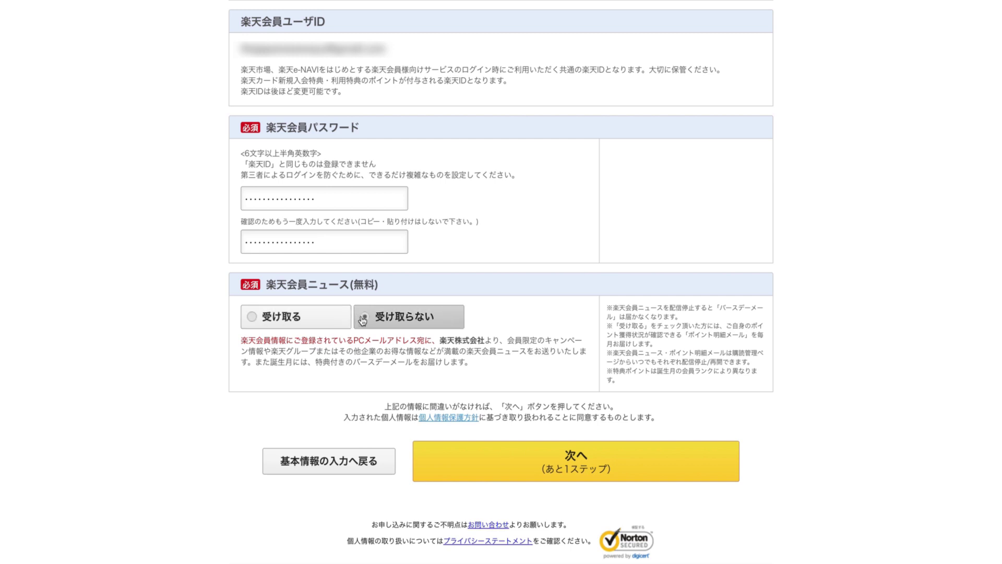
pyautogui.click(506, 466)
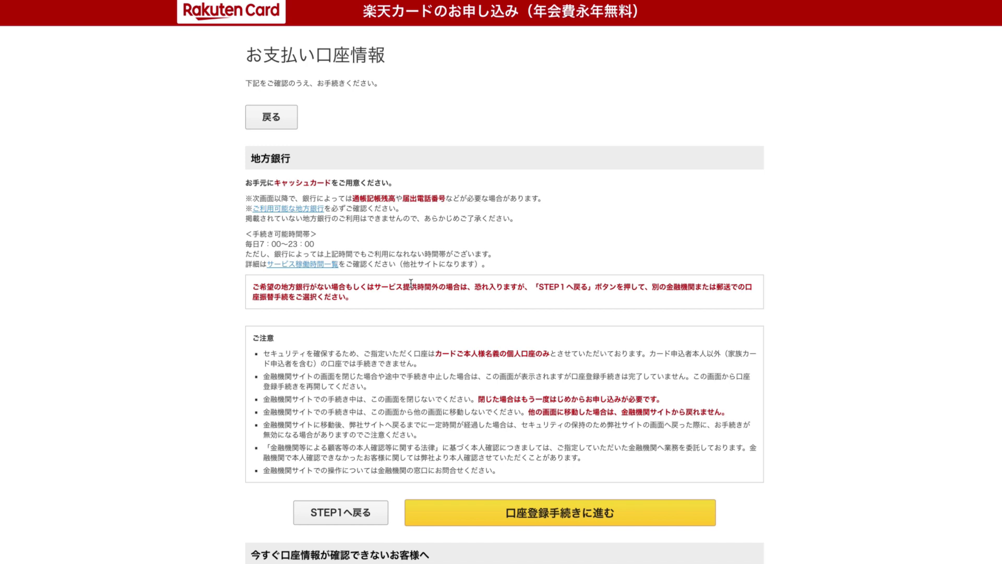
# Start 口座登録手続き and pick 地方銀行 as the institution type to list あ行 banks.
pyautogui.scroll(-5, 410, 285)
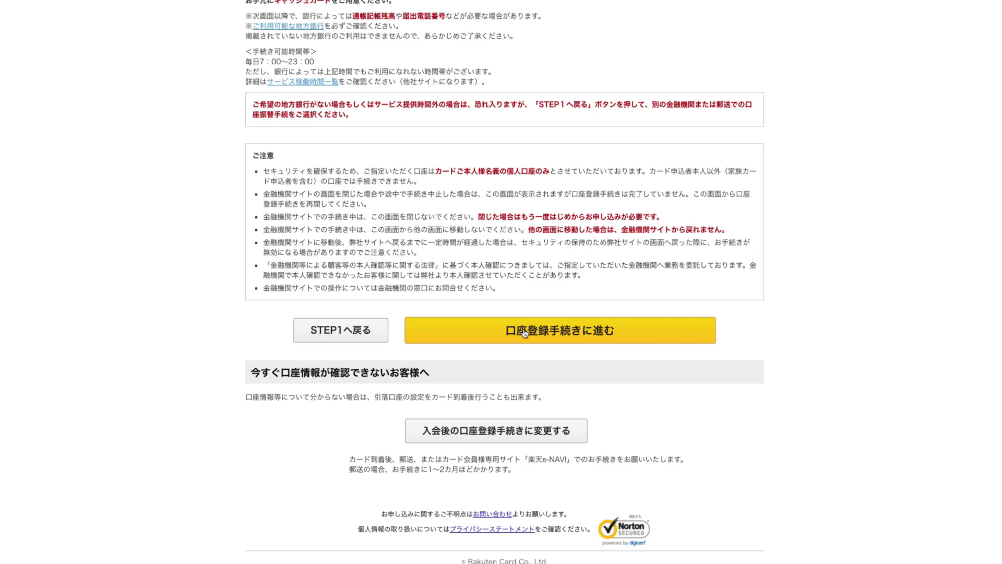
pyautogui.click(525, 333)
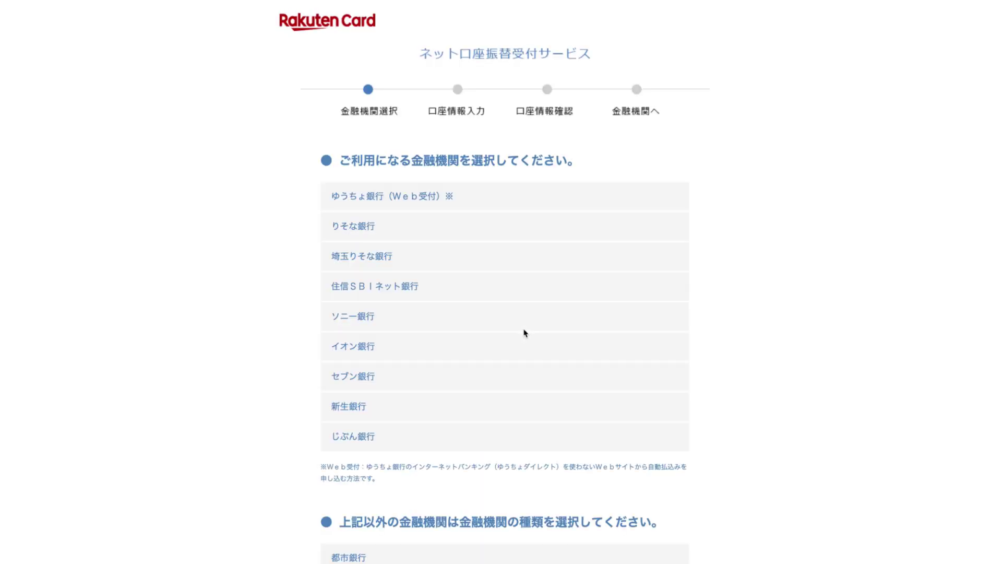
pyautogui.scroll(-5, 525, 334)
pyautogui.scroll(5, 525, 334)
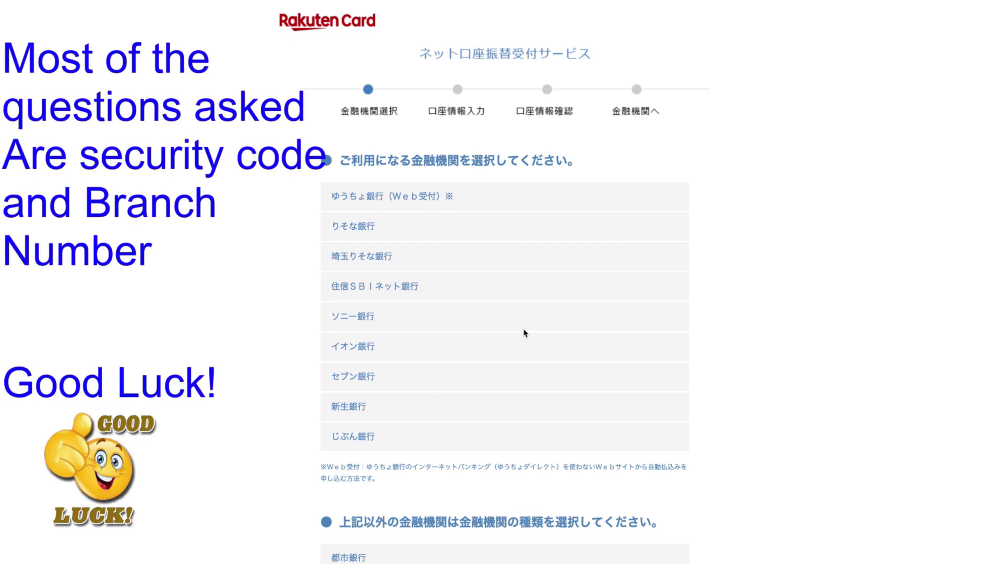
pyautogui.scroll(-5, 459, 327)
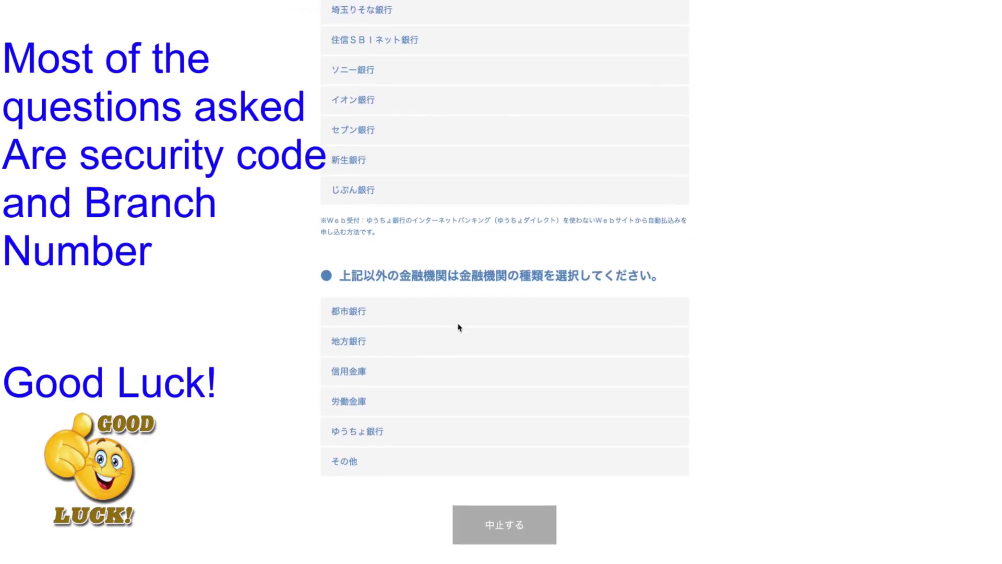
pyautogui.click(347, 342)
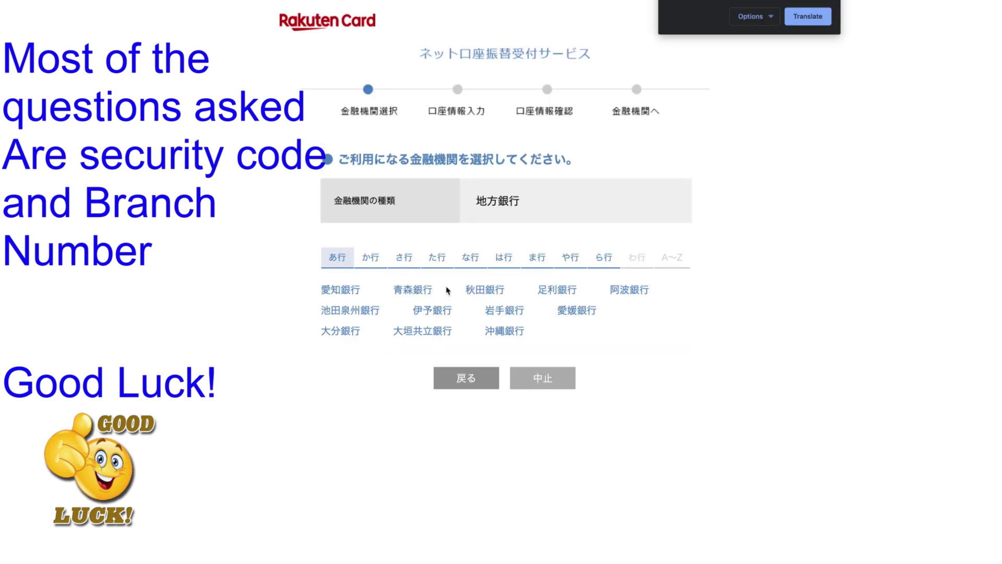